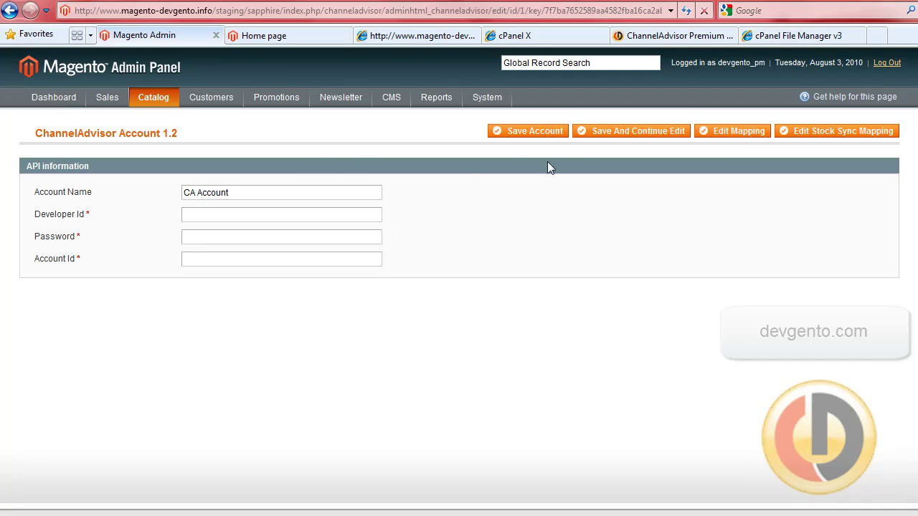
# - Open the ChannelAdvisor account's field mapping and save TUMURLPO4032009 as the sample SKU
pyautogui.click(746, 141)
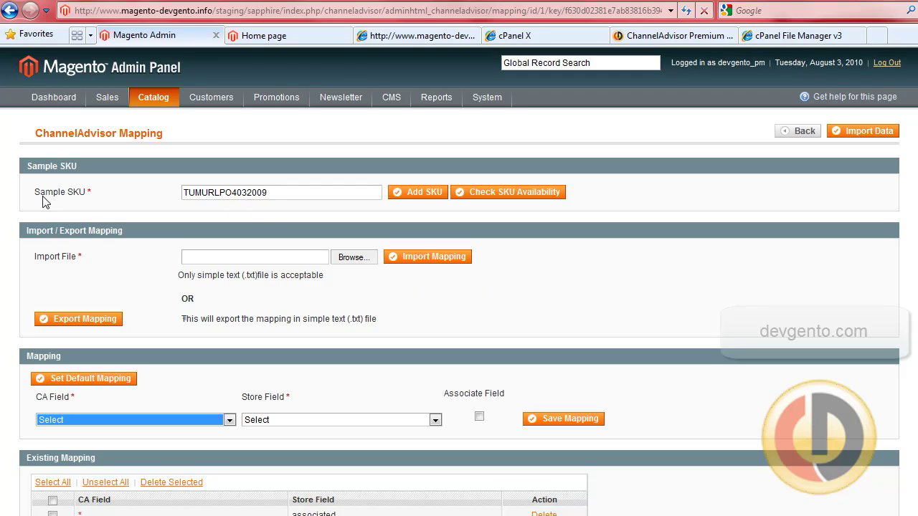
pyautogui.moveTo(272, 193); pyautogui.dragTo(186, 195)
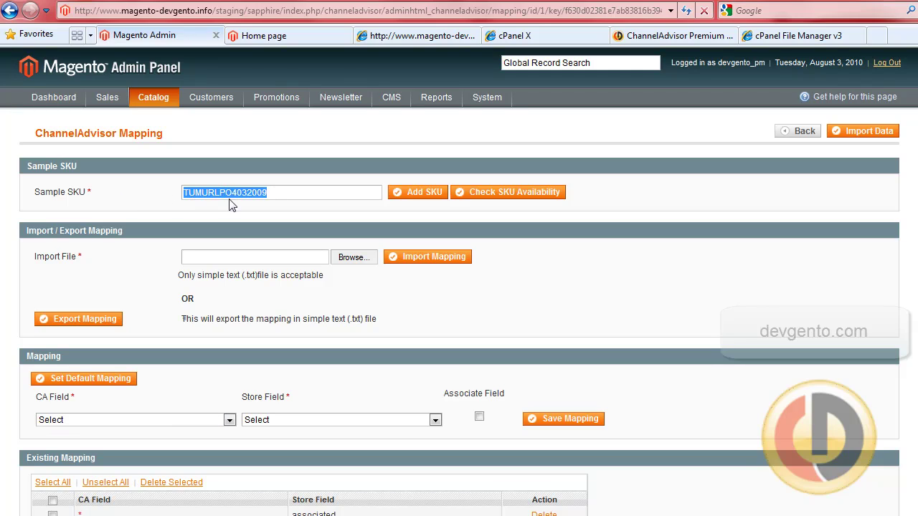
pyautogui.click(273, 195)
pyautogui.moveTo(191, 193); pyautogui.dragTo(293, 193)
pyautogui.click(293, 193)
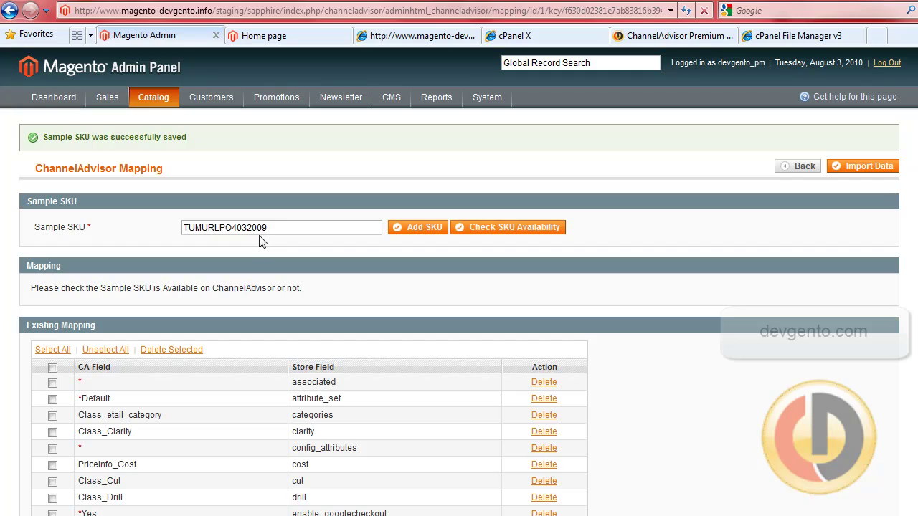
# - Check the sample SKU's availability on ChannelAdvisor and review the mapping sections and existing field mappings
pyautogui.moveTo(185, 228); pyautogui.dragTo(267, 226)
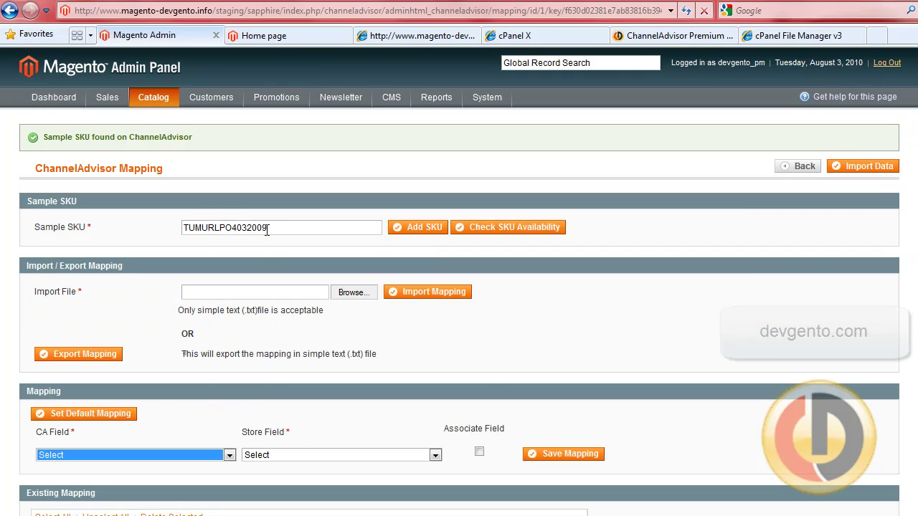
pyautogui.scroll(-2, 615, 317)
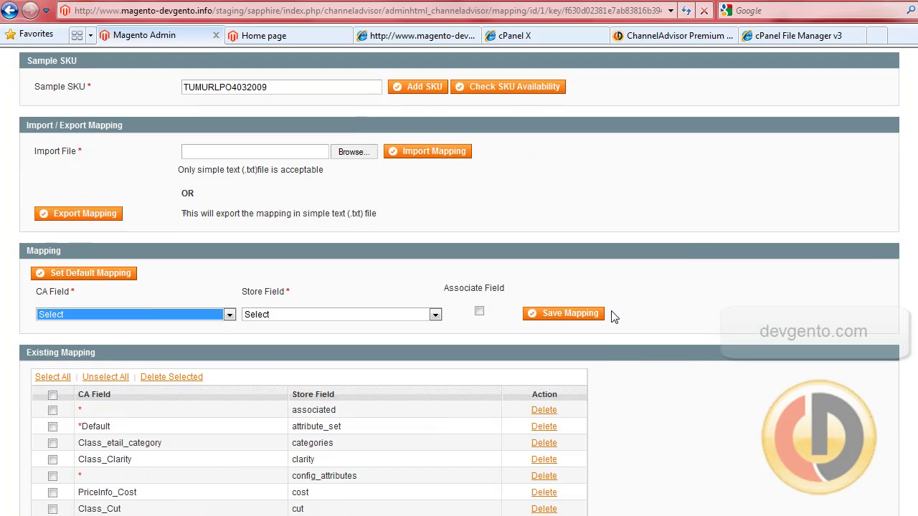
pyautogui.scroll(1, 165, 387)
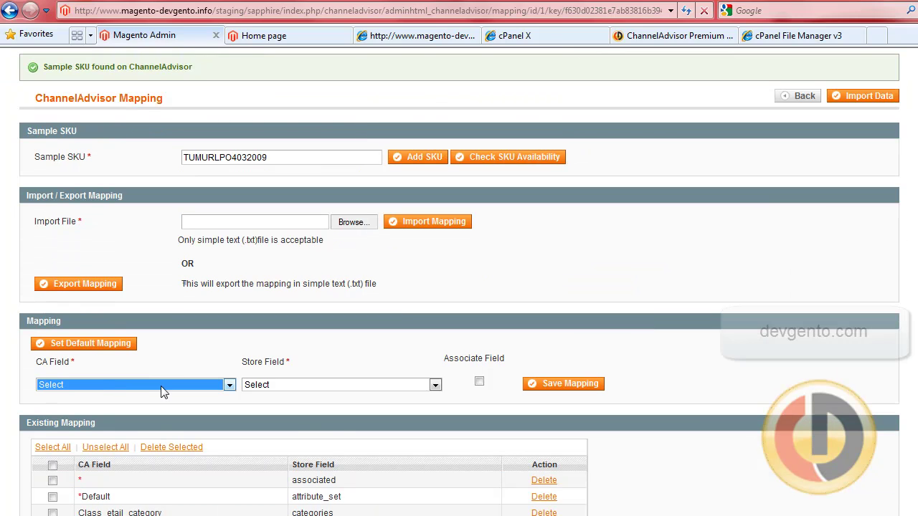
pyautogui.scroll(1, 503, 301)
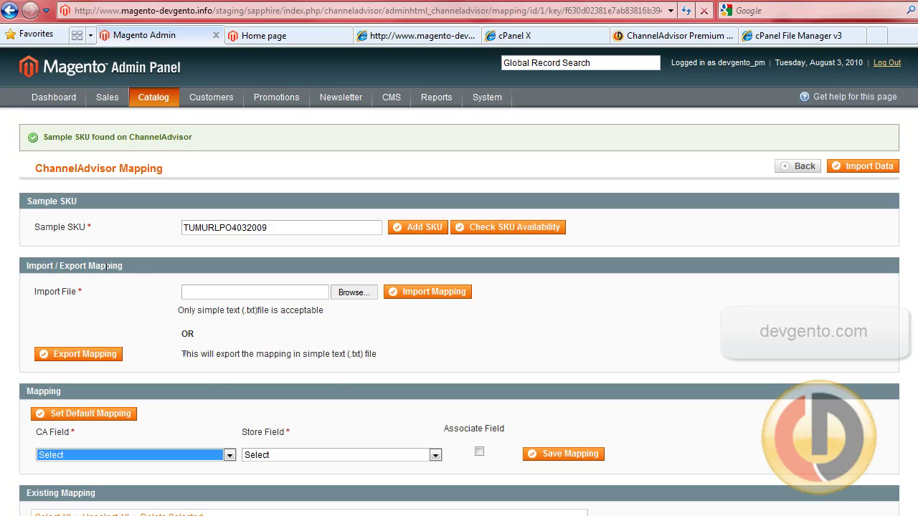
pyautogui.scroll(-5, 309, 316)
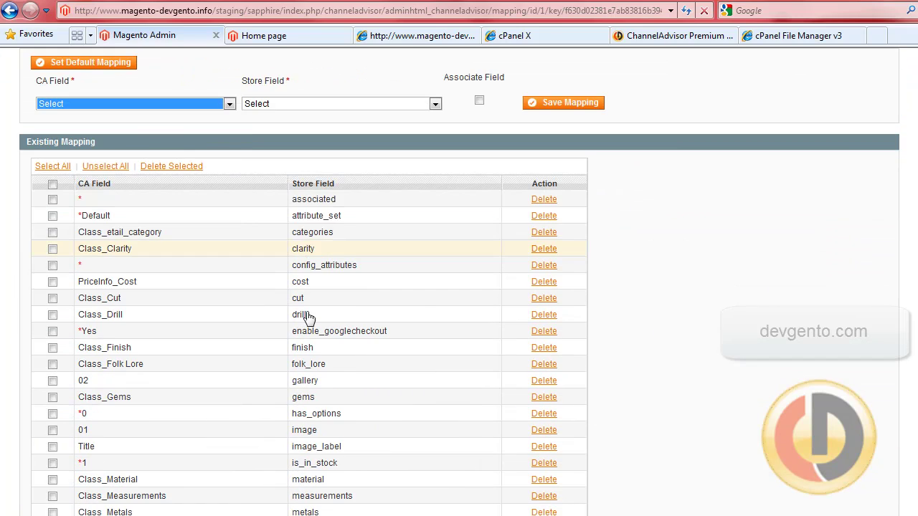
pyautogui.scroll(1, 307, 317)
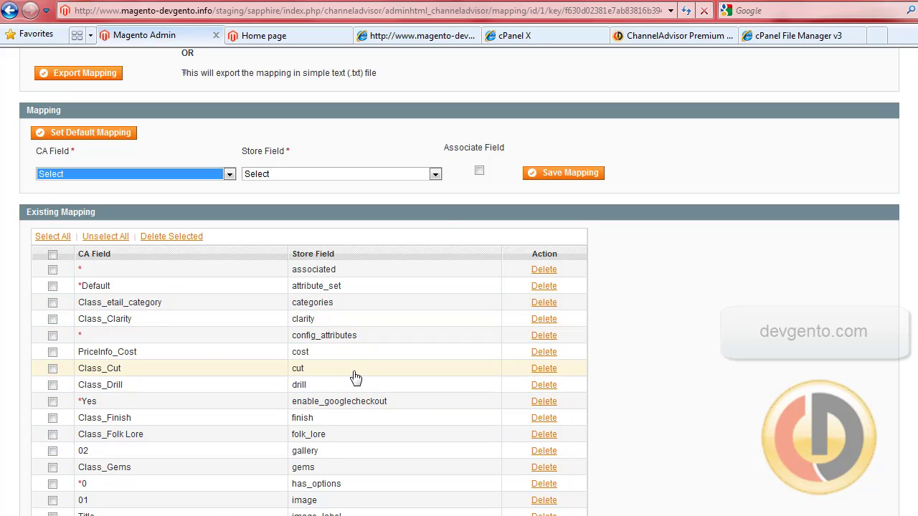
pyautogui.scroll(2, 357, 377)
pyautogui.scroll(1, 321, 272)
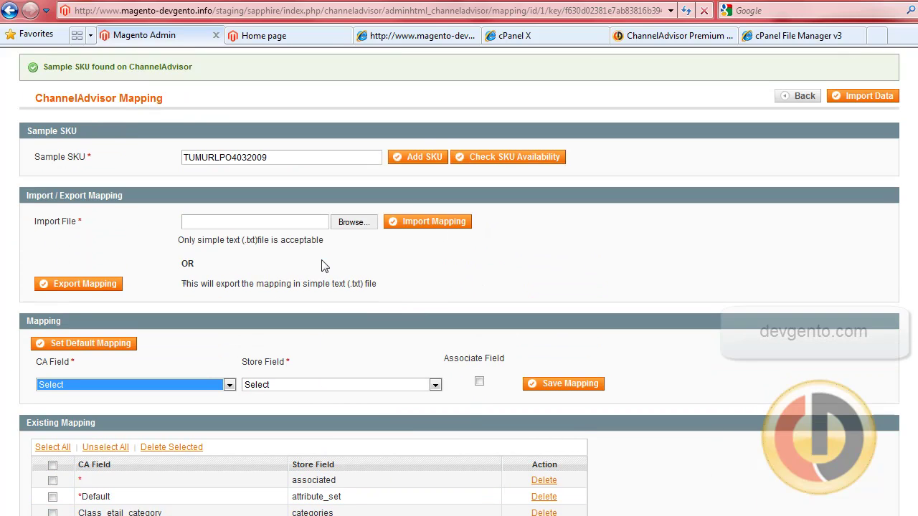
# - Export the current mapping and save it over mapping_feilds.txt in the temp folder
pyautogui.click(72, 287)
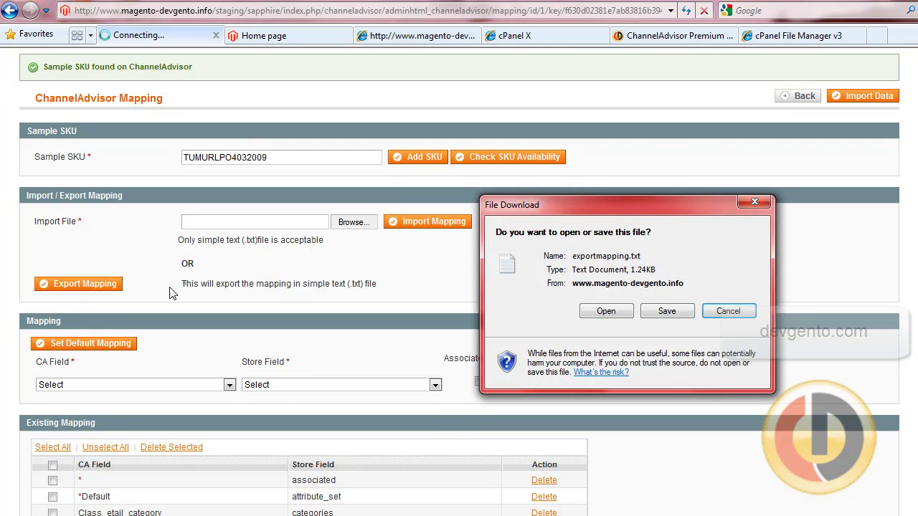
pyautogui.click(674, 310)
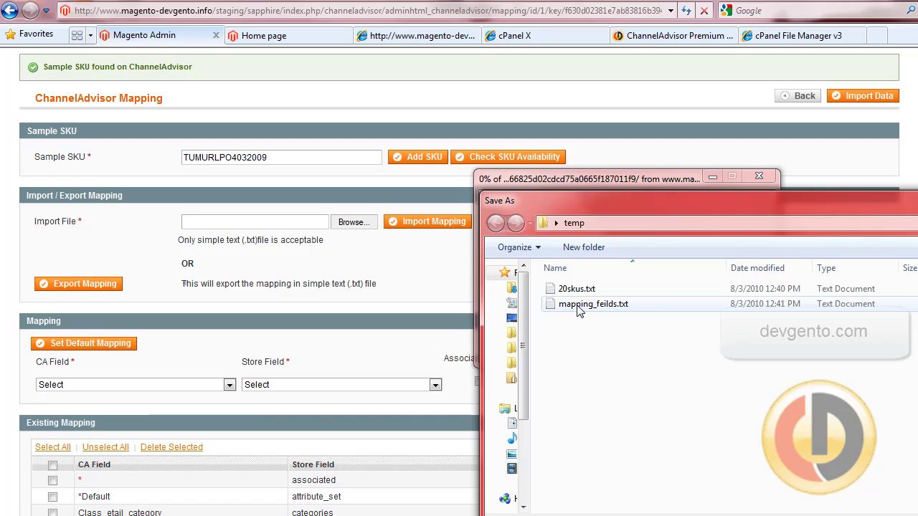
pyautogui.doubleClick(574, 305)
pyautogui.click(669, 306)
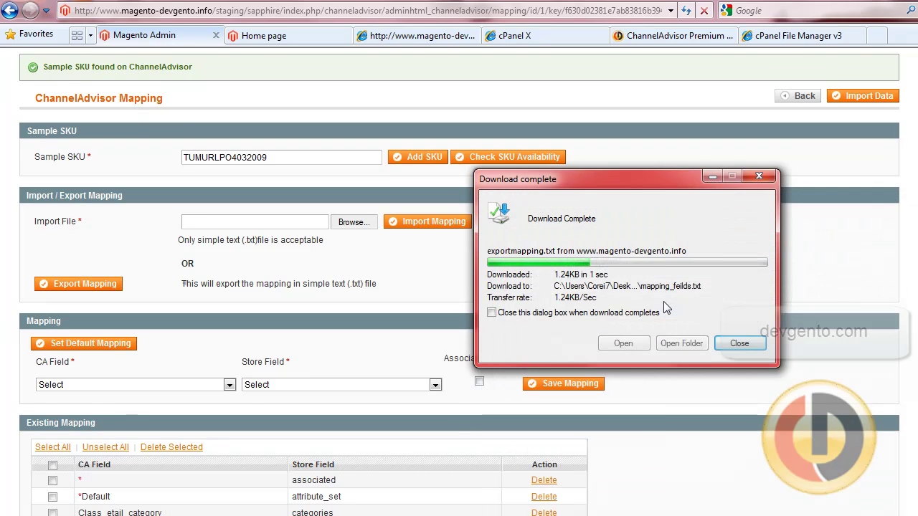
pyautogui.click(740, 345)
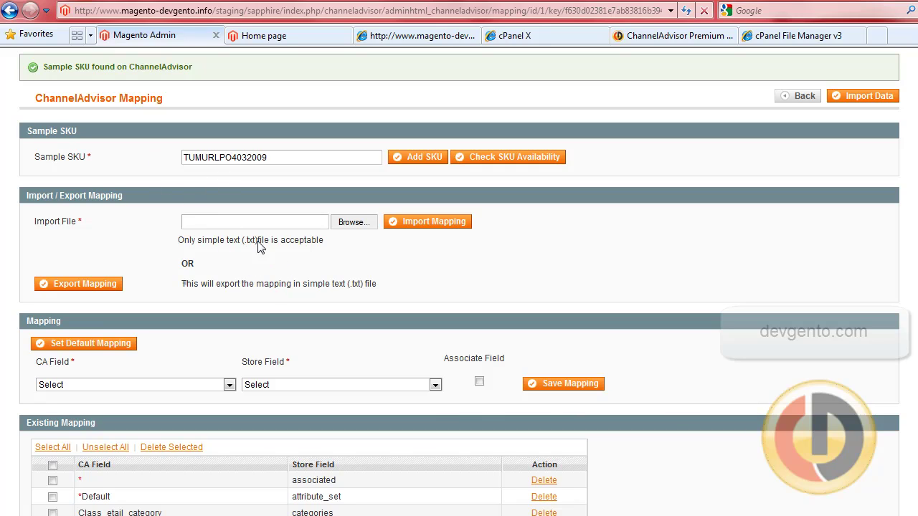
# - Import the mapping from mapping_feilds.txt and review the existing CA-to-store field mappings
pyautogui.click(344, 227)
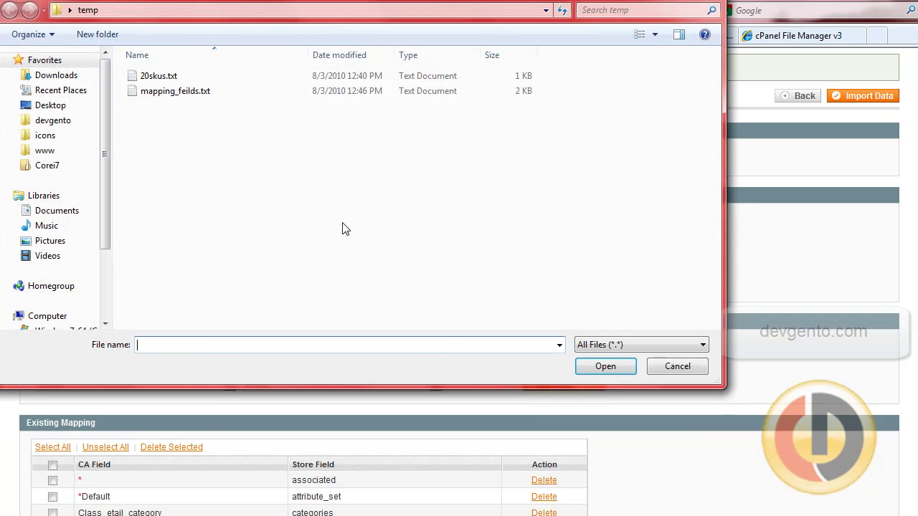
pyautogui.doubleClick(152, 91)
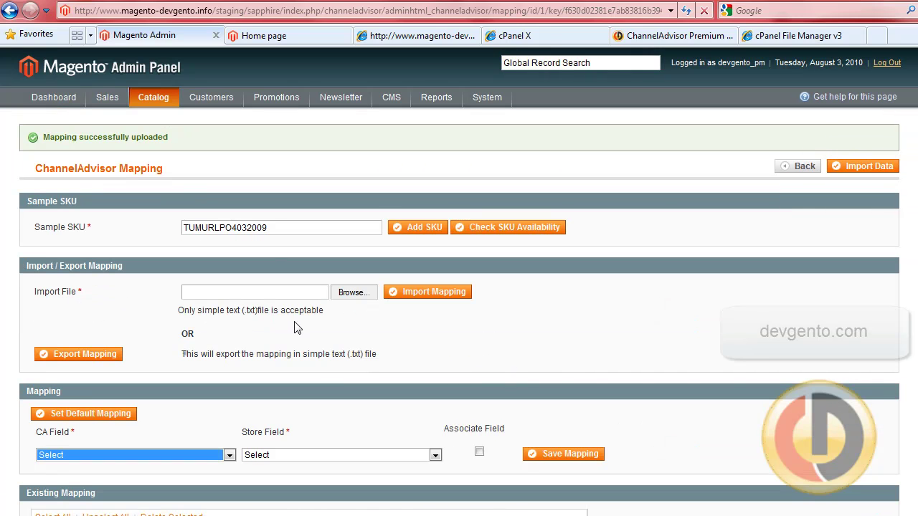
pyautogui.scroll(-3, 295, 323)
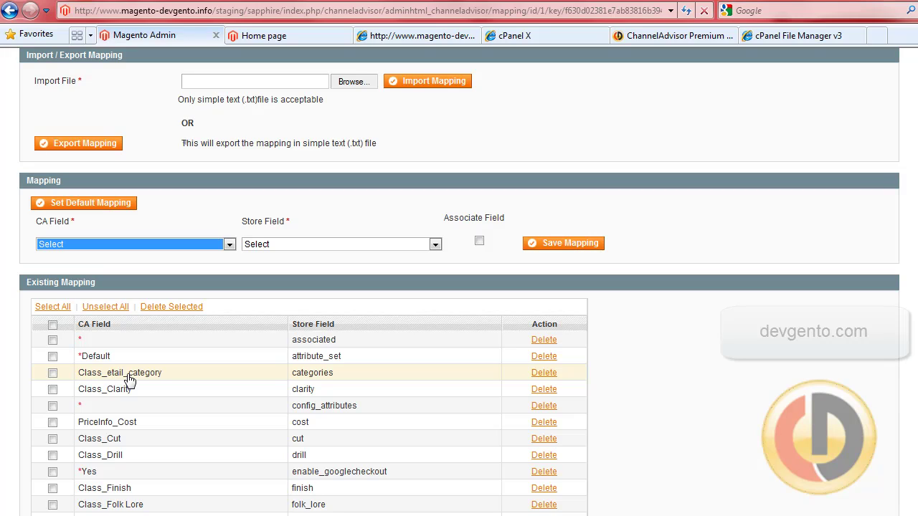
pyautogui.scroll(-2, 129, 380)
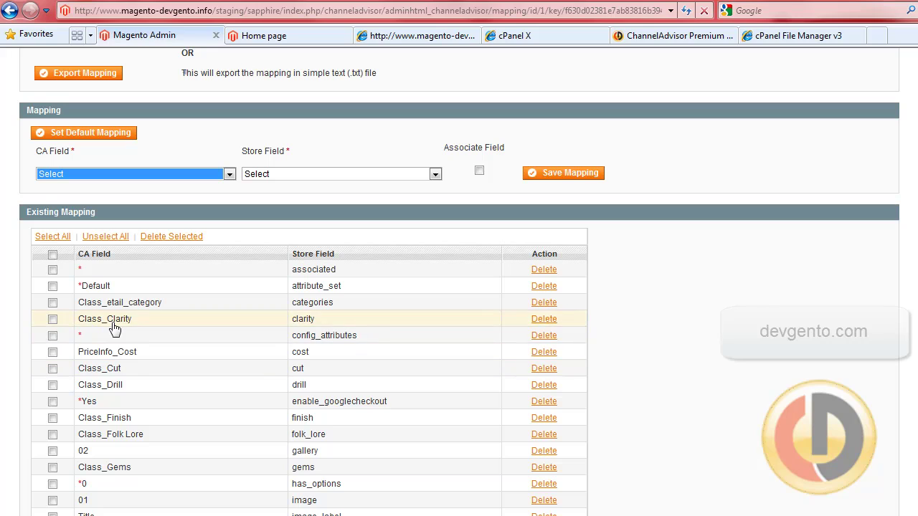
pyautogui.scroll(2, 402, 372)
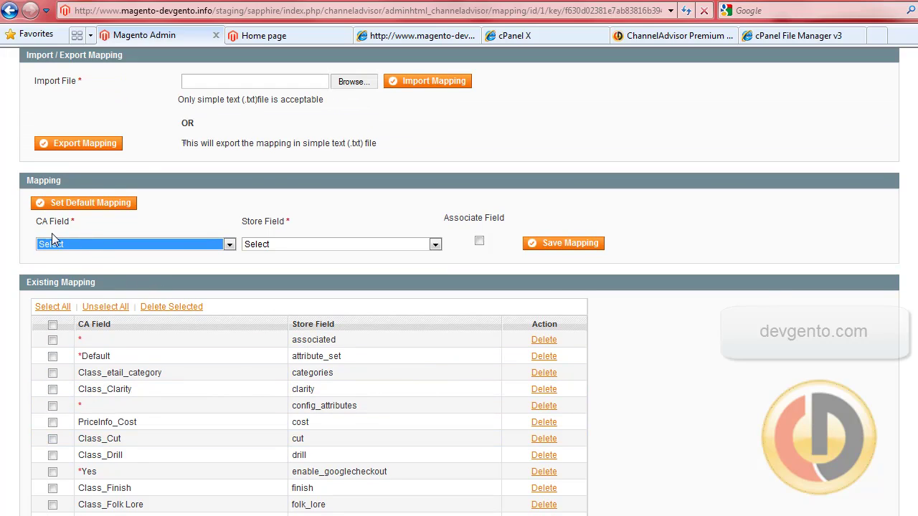
# - Examine the CA Field and Store Field selectors, the list of CA fields and the sample SKU
pyautogui.moveTo(35, 224); pyautogui.dragTo(129, 231)
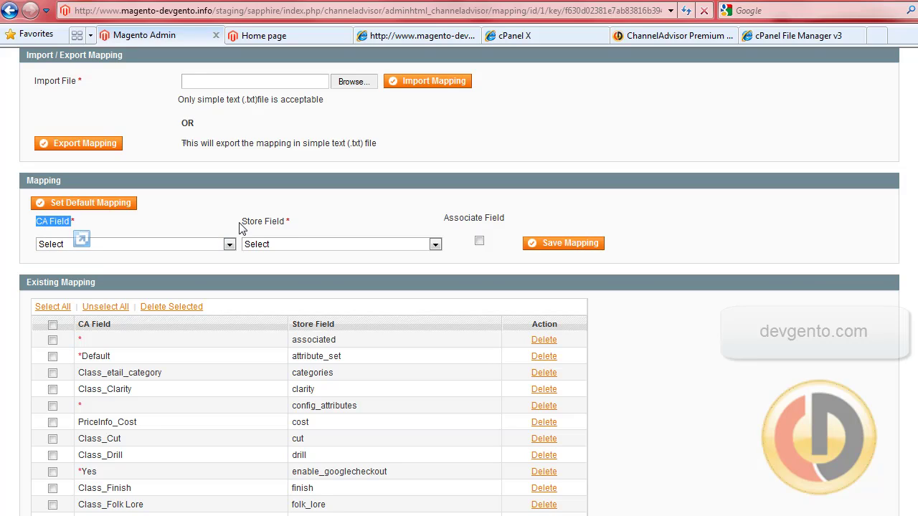
pyautogui.moveTo(240, 228); pyautogui.dragTo(296, 228)
pyautogui.click(230, 245)
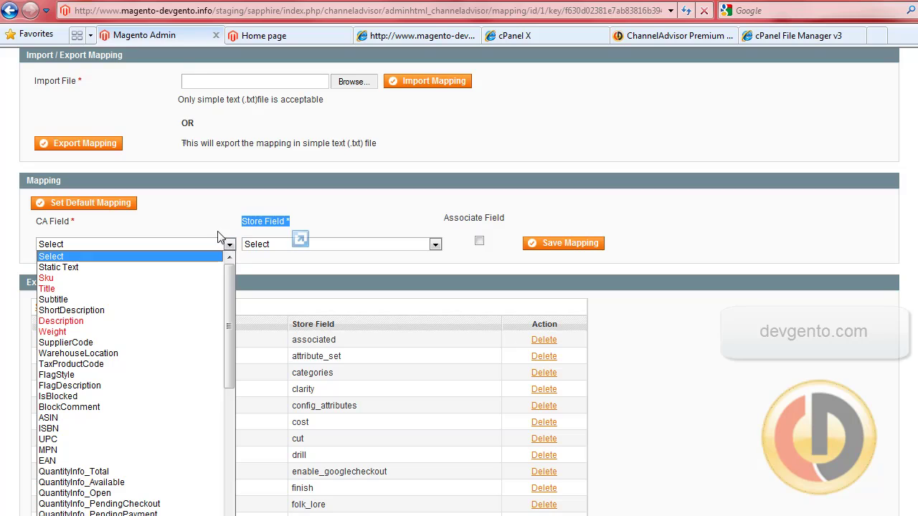
pyautogui.click(221, 239)
pyautogui.scroll(3, 215, 229)
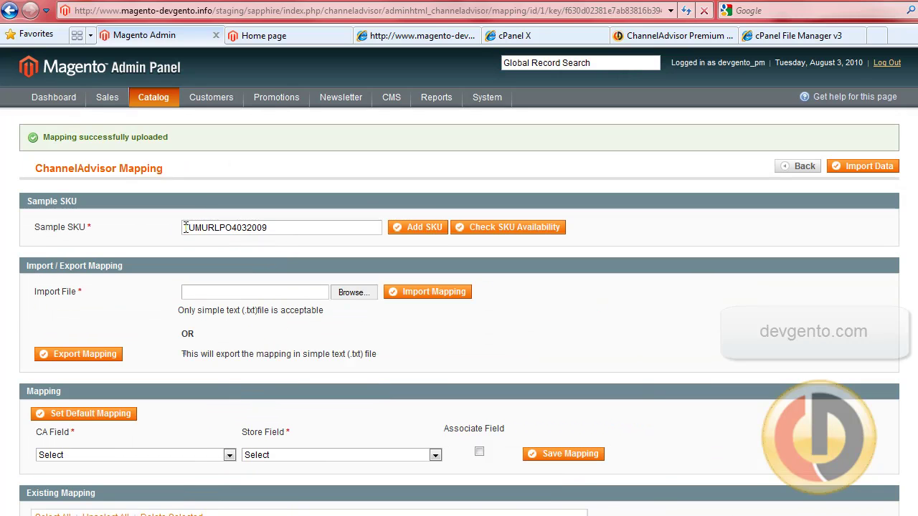
pyautogui.moveTo(185, 227); pyautogui.dragTo(279, 228)
pyautogui.click(215, 230)
pyautogui.click(264, 231)
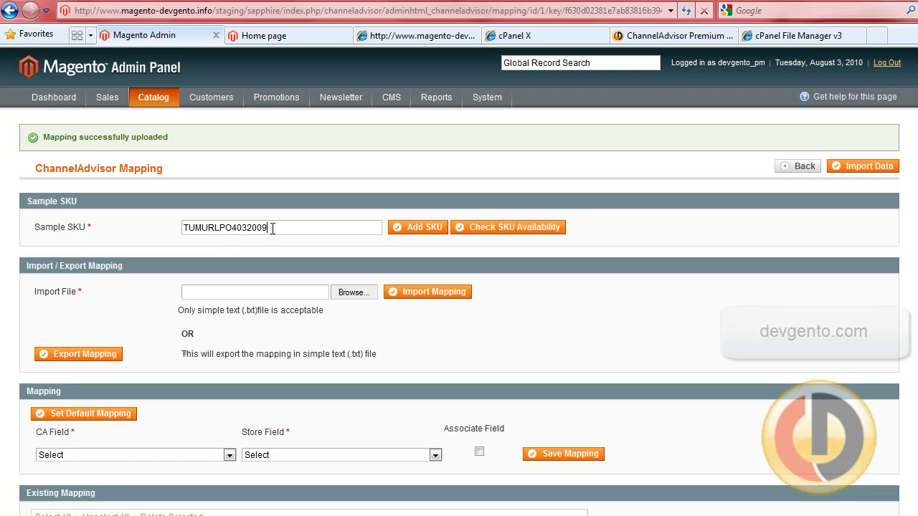
pyautogui.scroll(-3, 238, 231)
# - Look through the available CA fields, choose Sku and compare its sample value with the sample SKU
pyautogui.click(214, 246)
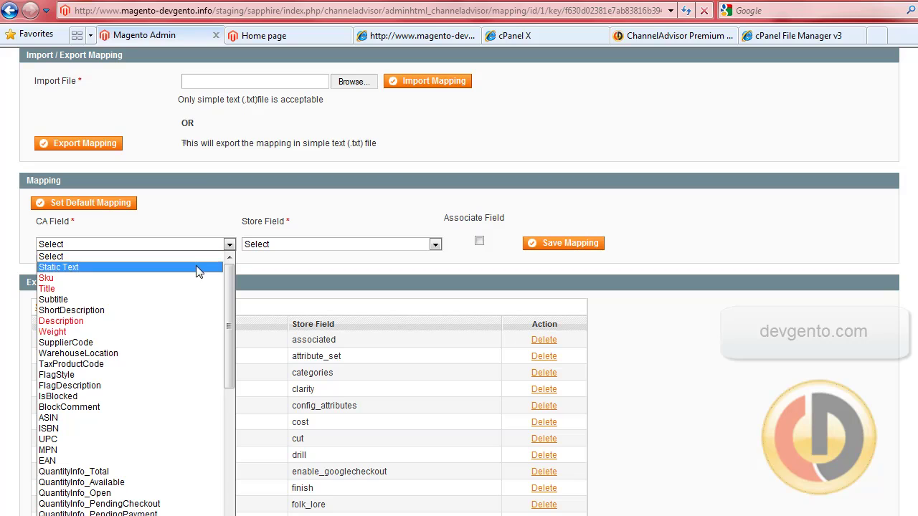
pyautogui.scroll(-1, 192, 326)
pyautogui.scroll(-12, 191, 326)
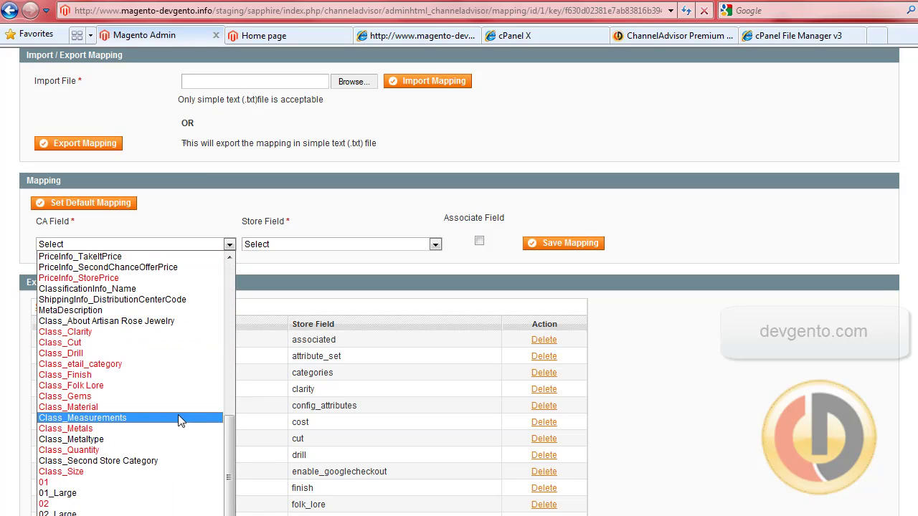
pyautogui.scroll(-2, 169, 473)
pyautogui.scroll(8, 170, 487)
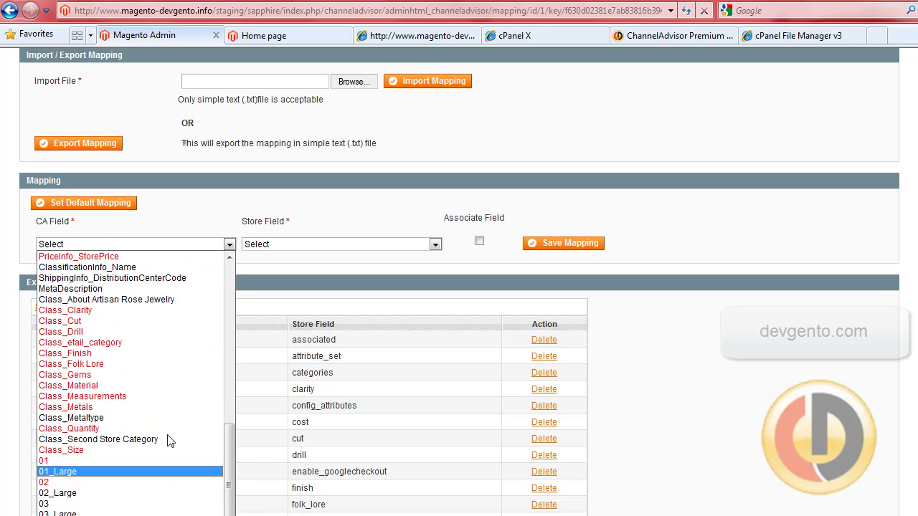
pyautogui.scroll(6, 172, 434)
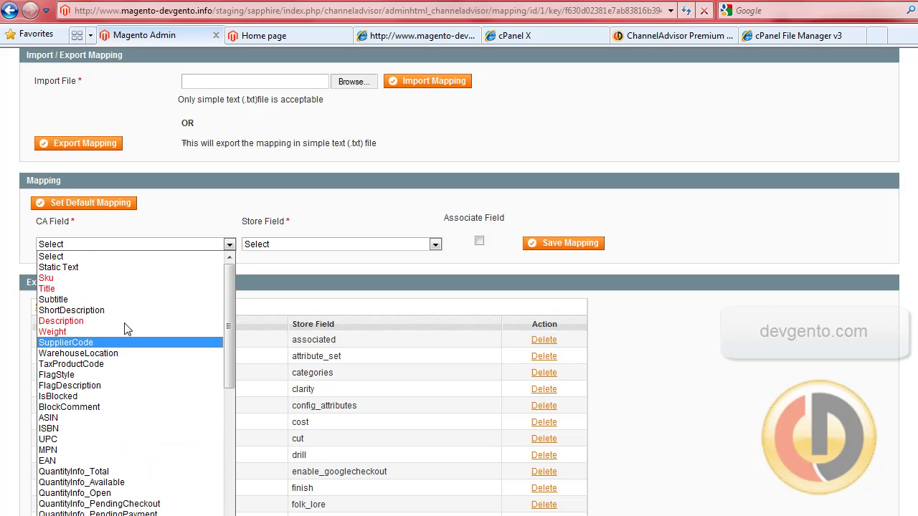
pyautogui.click(79, 279)
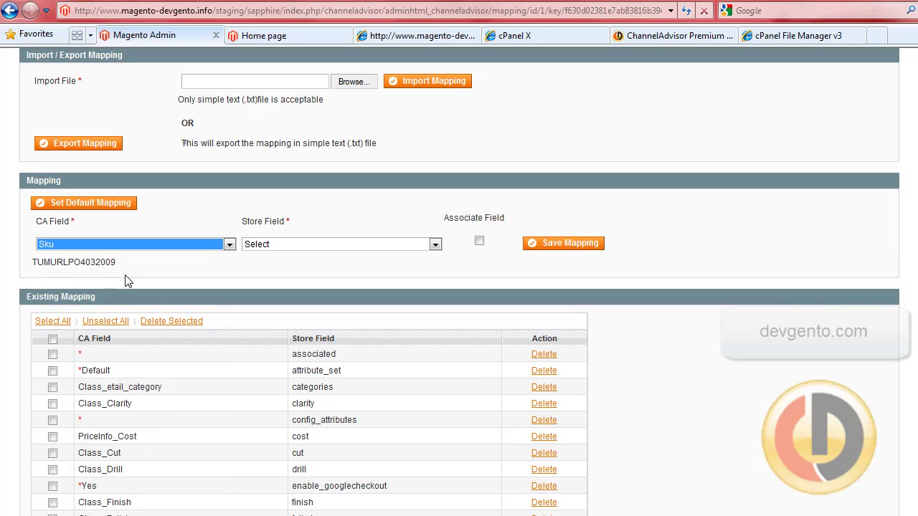
pyautogui.moveTo(96, 262); pyautogui.dragTo(115, 262)
pyautogui.scroll(3, 127, 280)
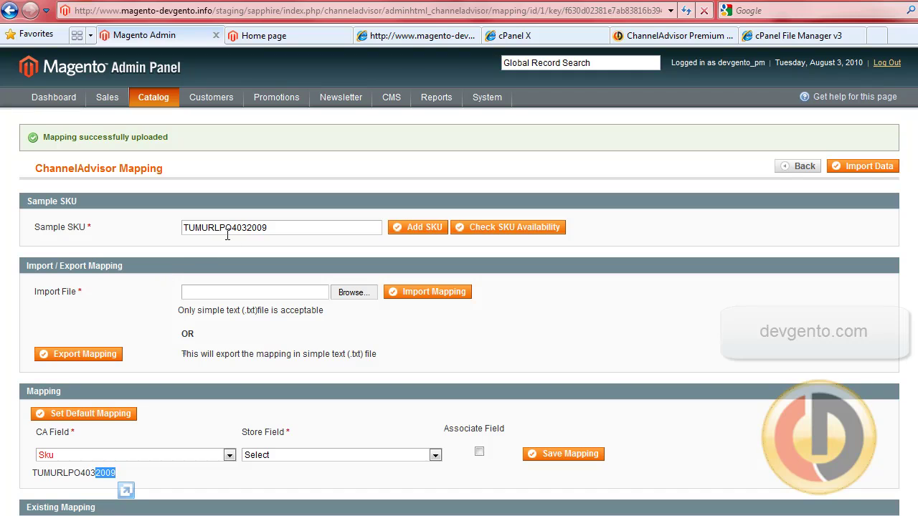
pyautogui.scroll(-5, 262, 260)
pyautogui.scroll(1, 164, 213)
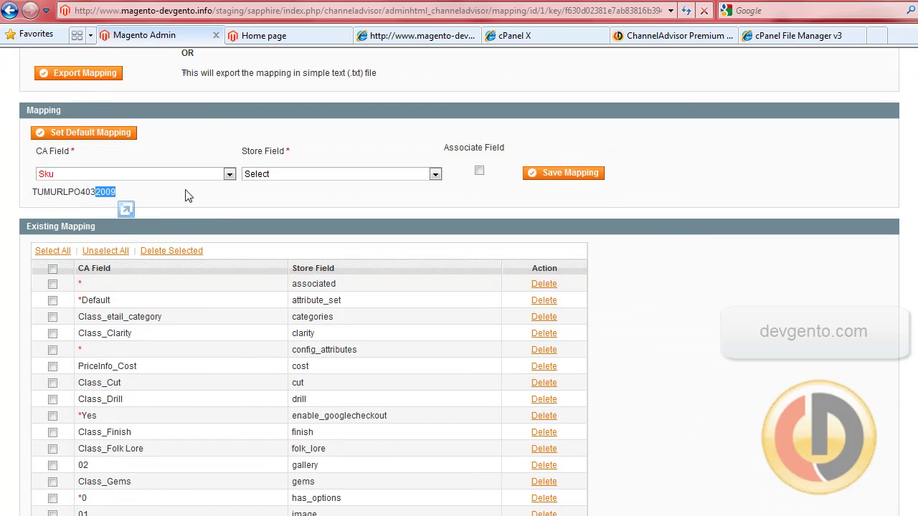
# - Preview the sample product's Title value, and set the CA Field to Description
pyautogui.click(192, 174)
pyautogui.click(150, 197)
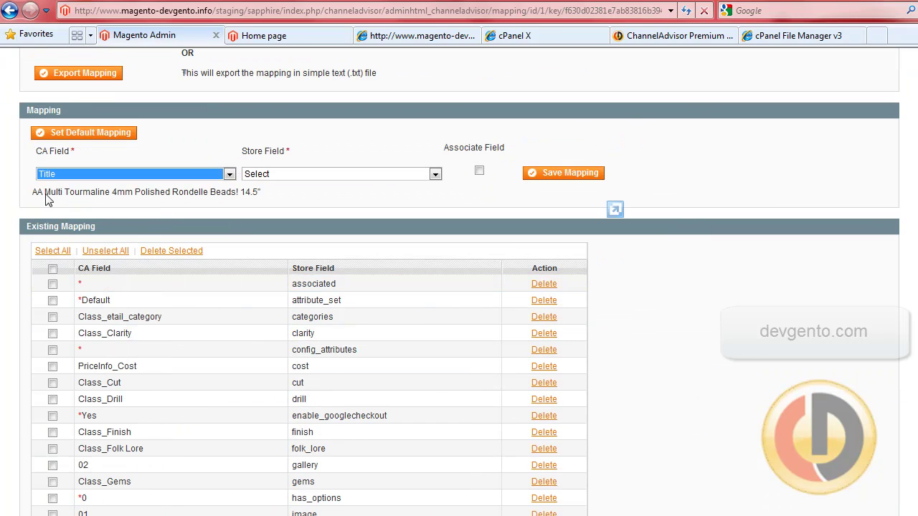
pyautogui.click(229, 174)
pyautogui.click(195, 215)
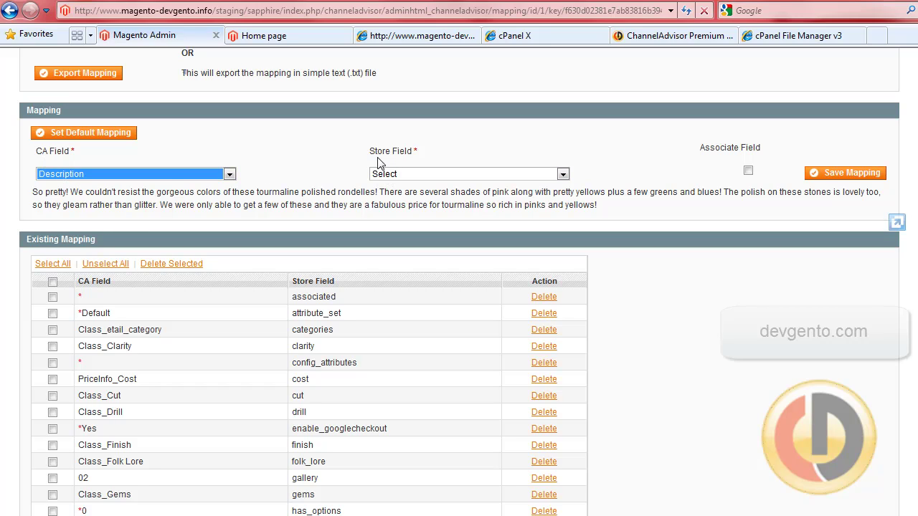
# - Map the CA field Description to the store field description and save the mapping
pyautogui.moveTo(368, 153); pyautogui.dragTo(433, 165)
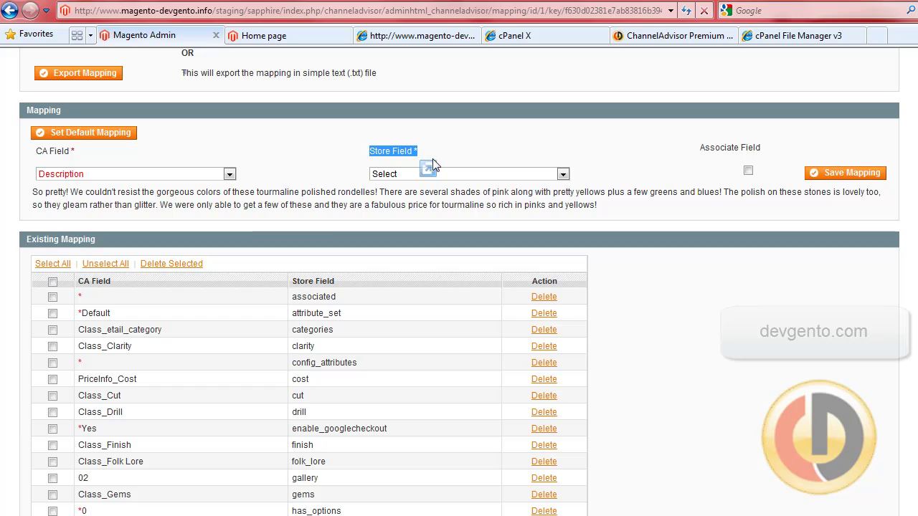
pyautogui.click(475, 173)
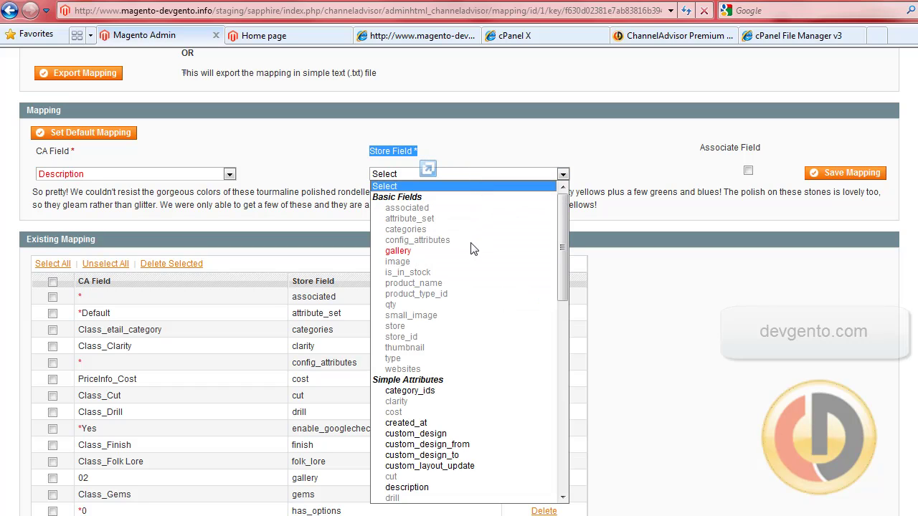
pyautogui.scroll(-5, 470, 251)
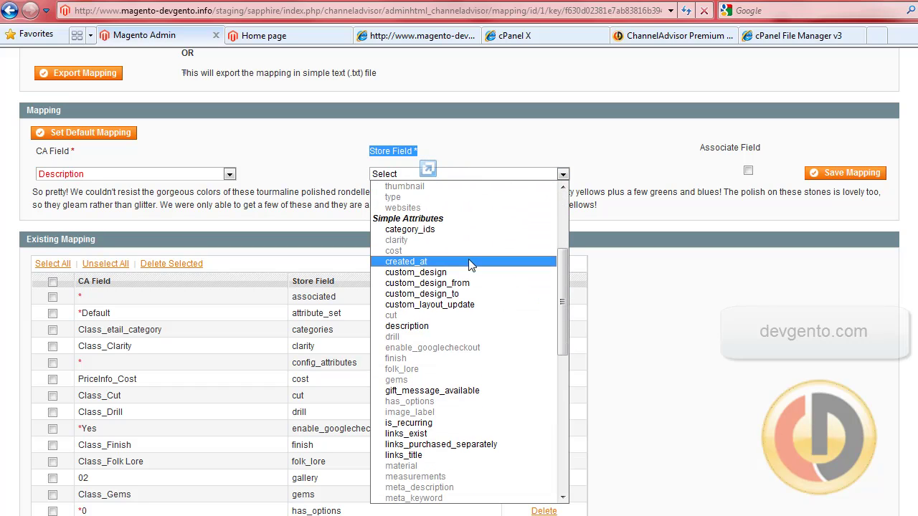
pyautogui.scroll(-3, 481, 323)
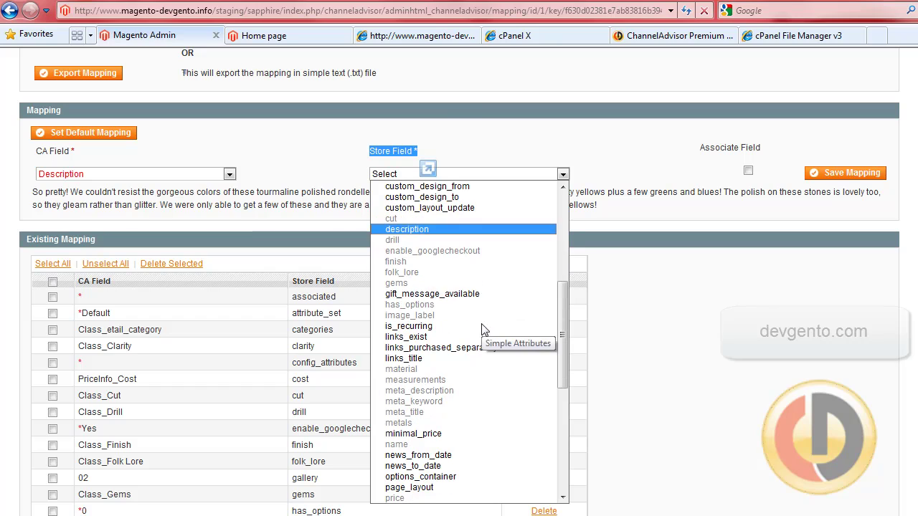
pyautogui.click(409, 231)
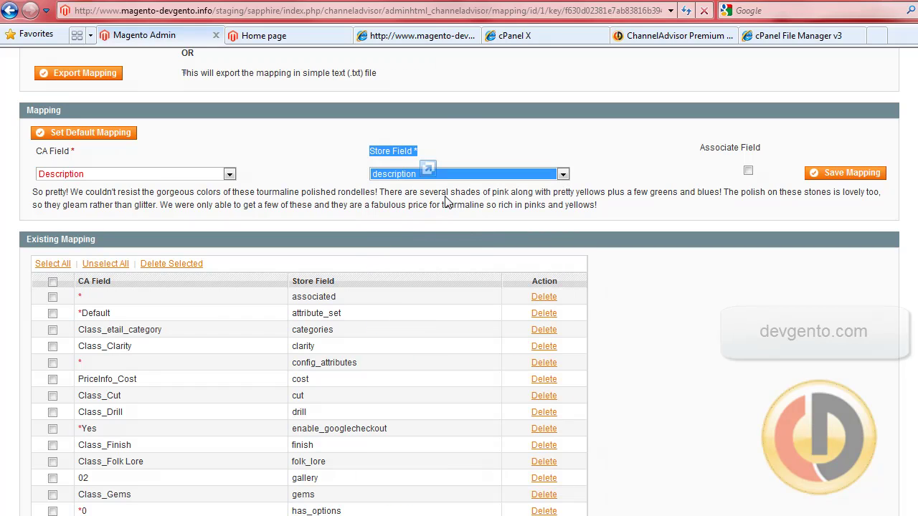
pyautogui.click(871, 174)
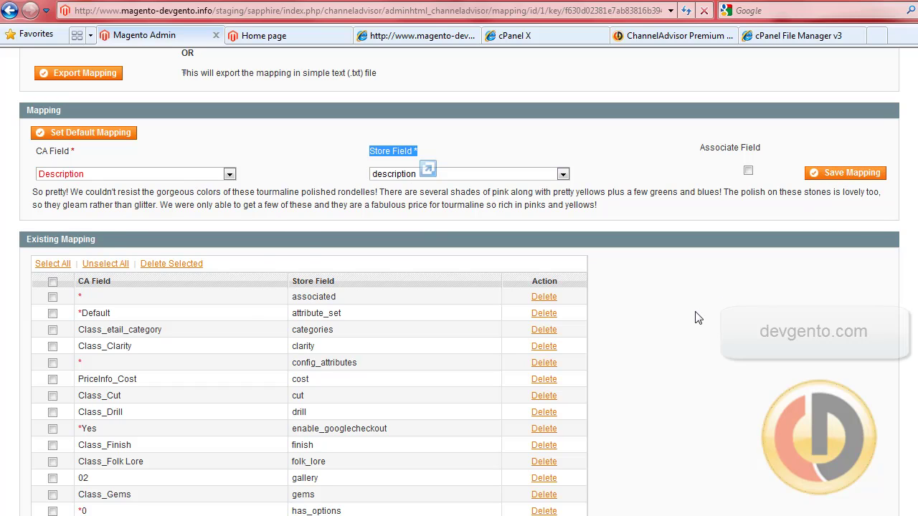
# - Review the existing mapping list, checking the description row, the static text entries and the notes below the table
pyautogui.scroll(-7, 699, 318)
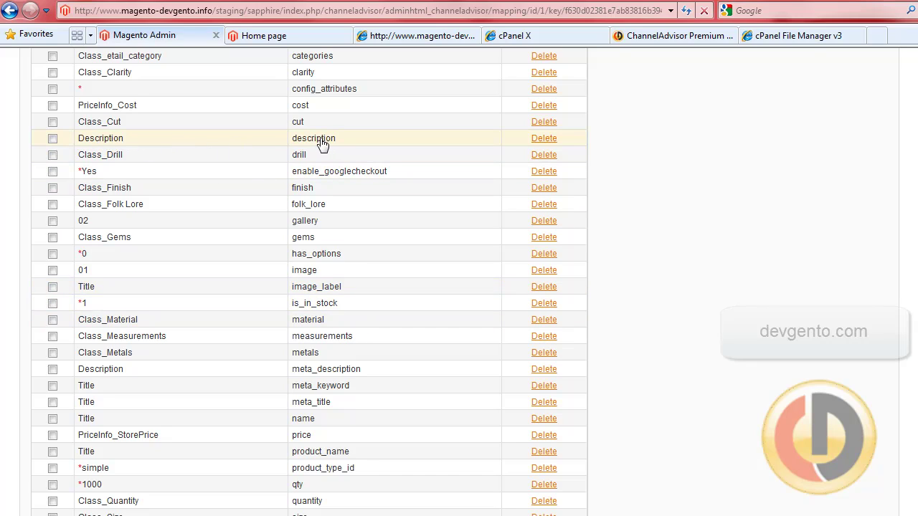
pyautogui.scroll(3, 381, 173)
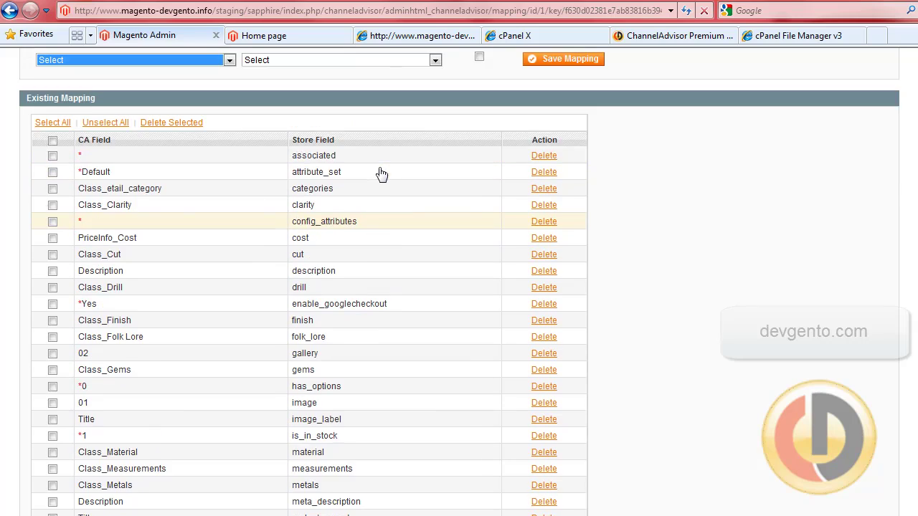
pyautogui.scroll(2, 381, 174)
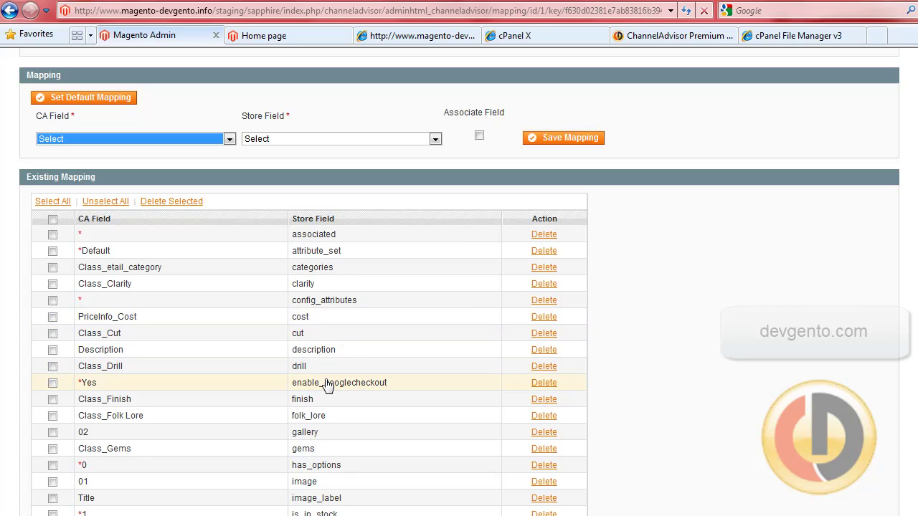
pyautogui.scroll(-4, 328, 386)
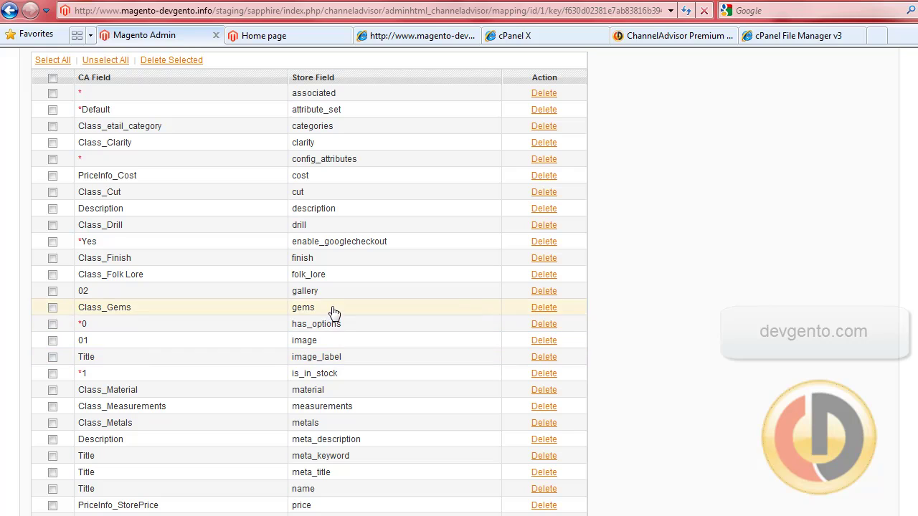
pyautogui.scroll(-8, 136, 250)
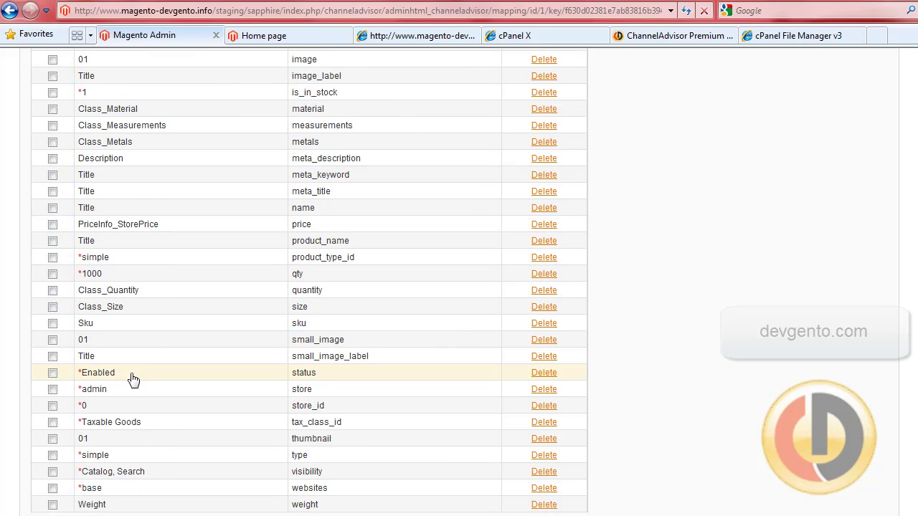
pyautogui.scroll(-4, 128, 409)
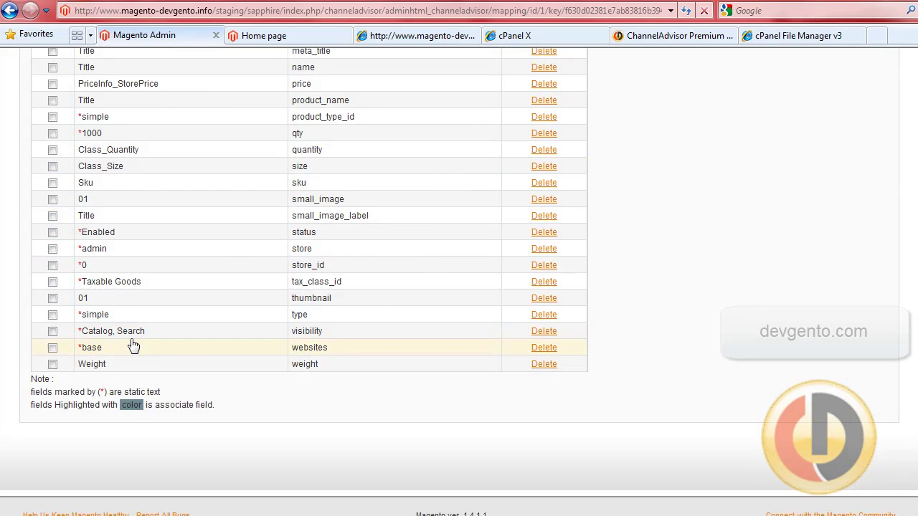
# - Delete the existing mapping of static text 1000 to qty and confirm the deletion
pyautogui.doubleClick(90, 135)
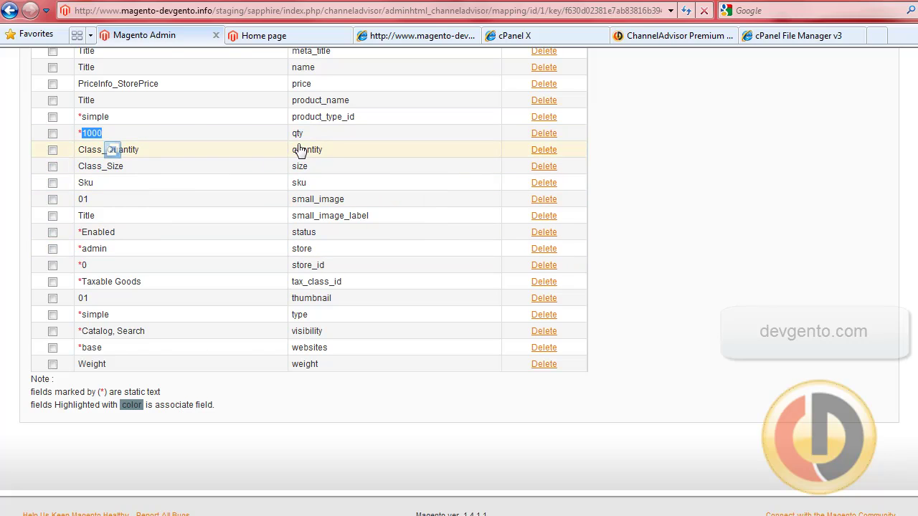
pyautogui.click(544, 134)
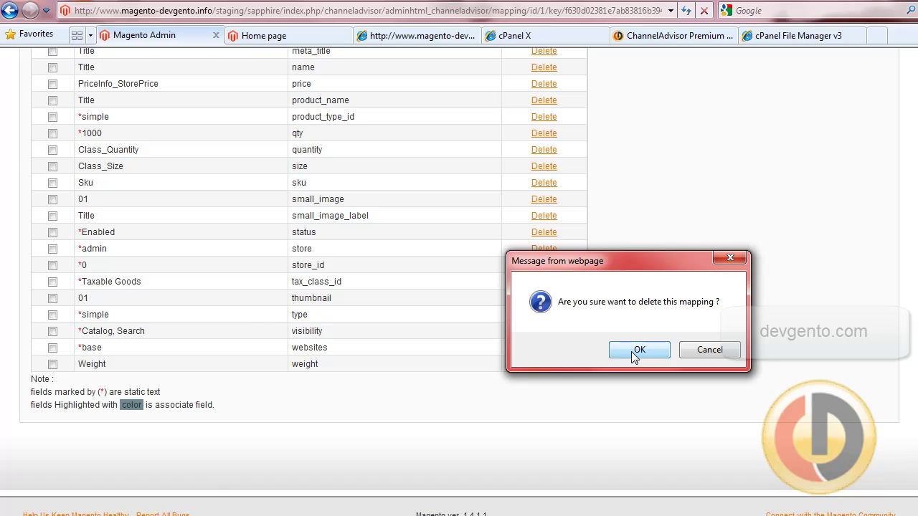
pyautogui.click(638, 352)
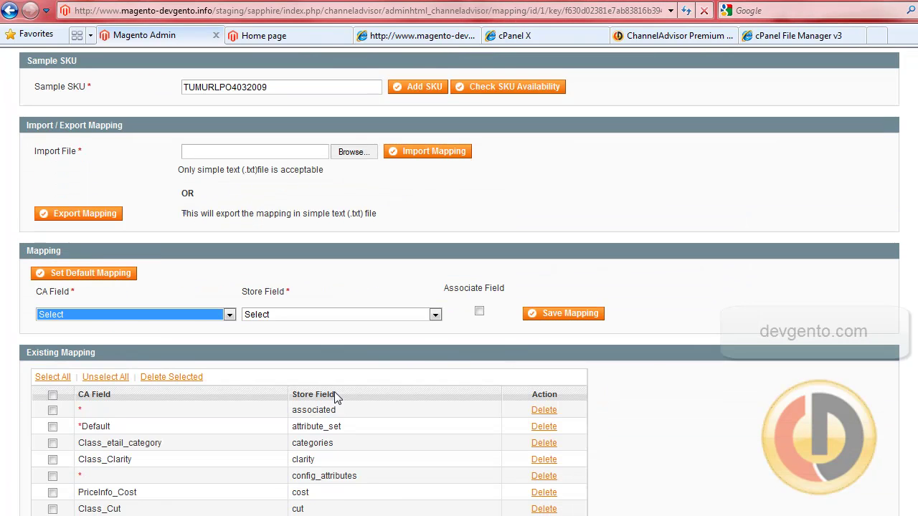
# - Map Static Text with the value 1000 to the store field qty, save it and check its row in the existing mappings
pyautogui.click(229, 316)
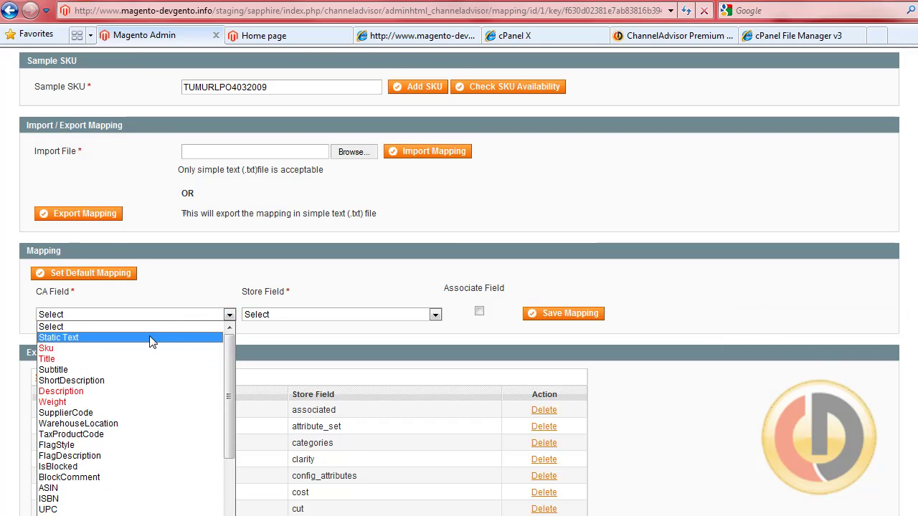
pyautogui.click(150, 338)
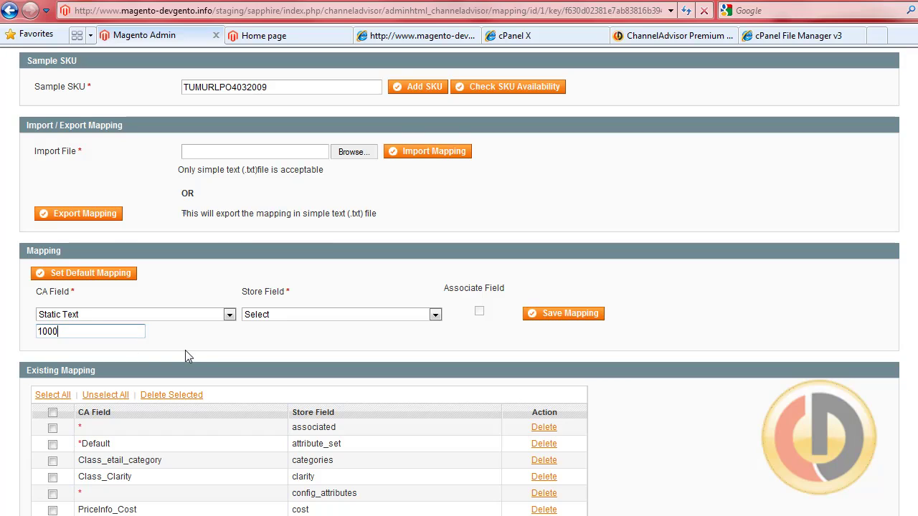
pyautogui.doubleClick(47, 333)
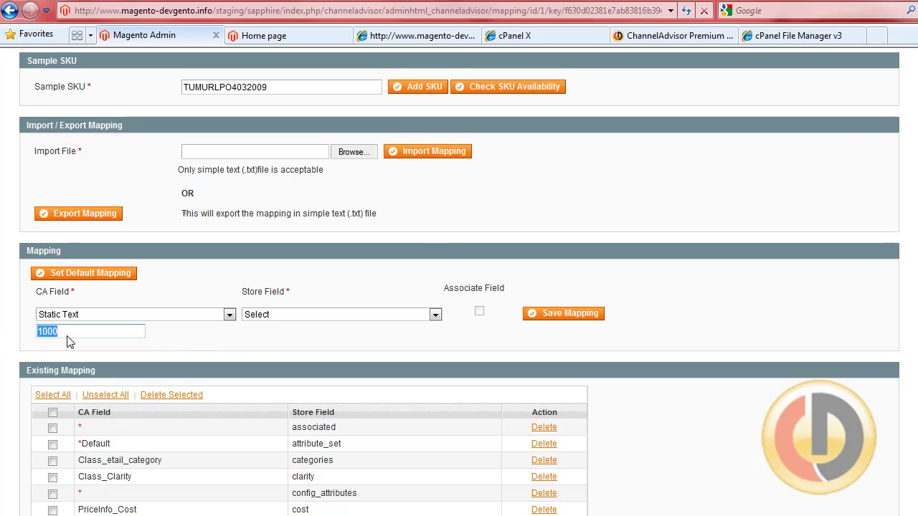
pyautogui.click(295, 317)
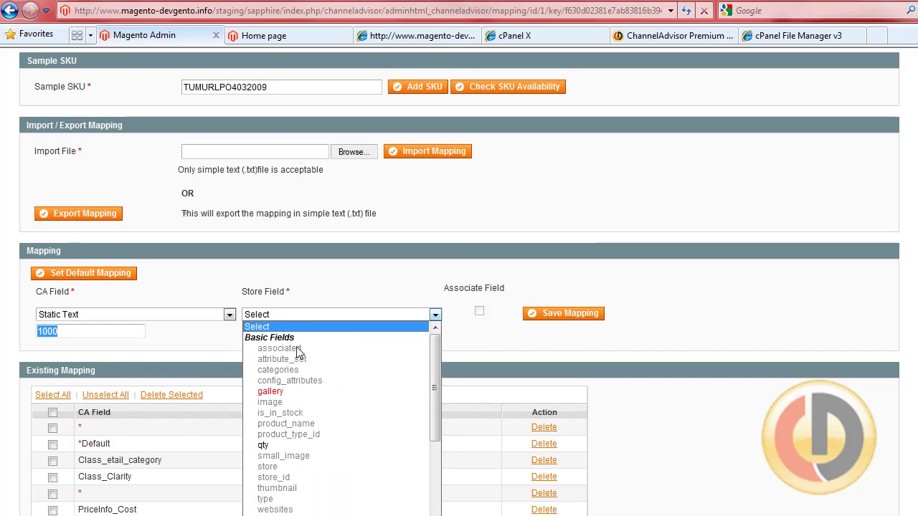
pyautogui.click(289, 443)
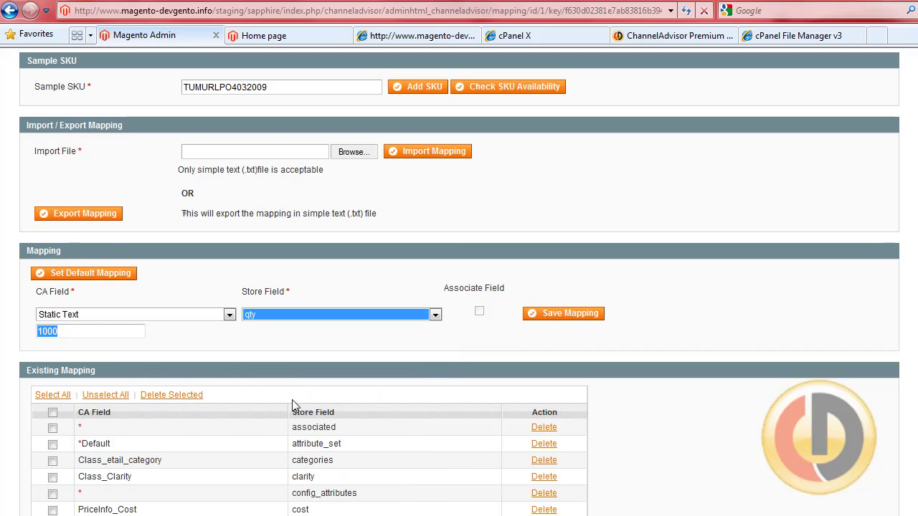
pyautogui.click(550, 319)
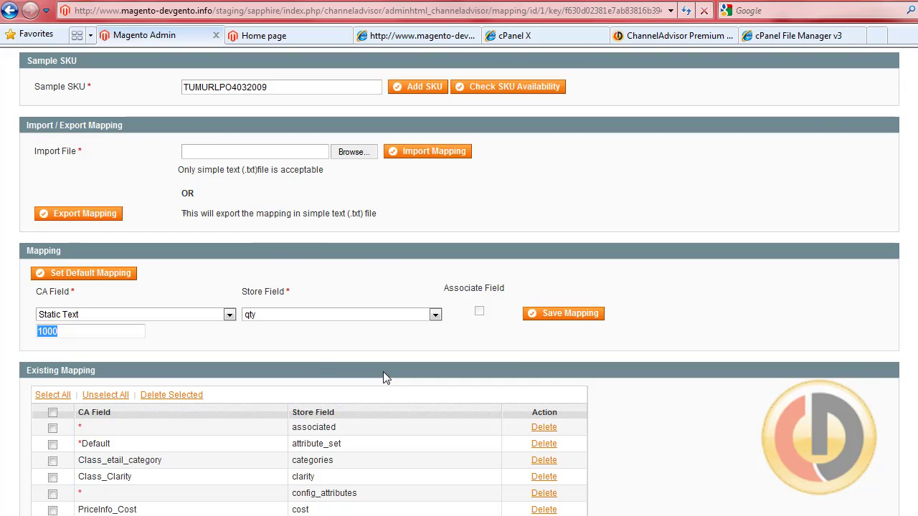
pyautogui.scroll(-5, 384, 381)
pyautogui.scroll(-4, 379, 388)
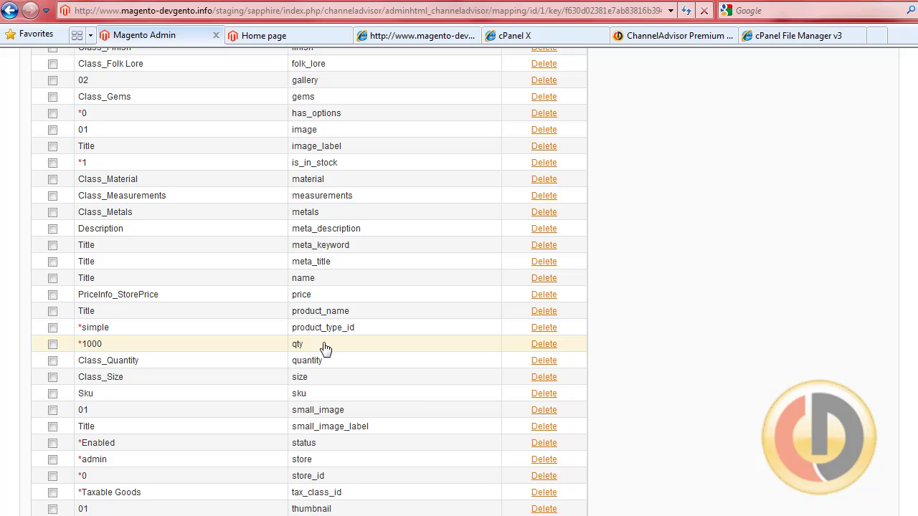
# - Find the image fields among the CA fields and preview the sample image URL of 01_Large
pyautogui.scroll(6, 324, 350)
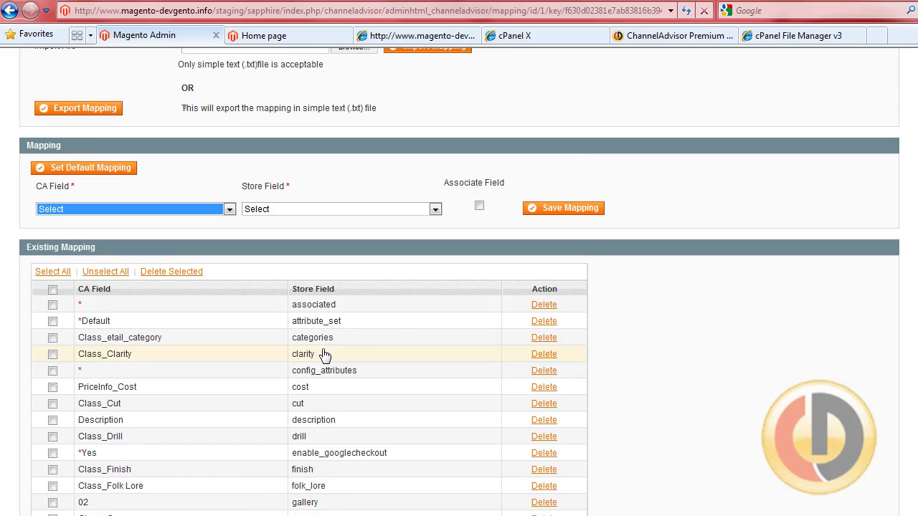
pyautogui.click(228, 209)
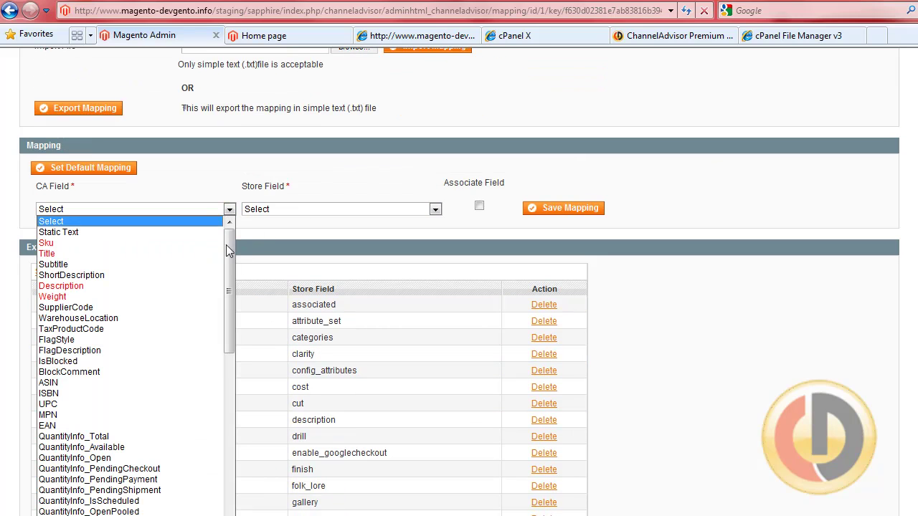
pyautogui.moveTo(226, 245); pyautogui.dragTo(226, 434)
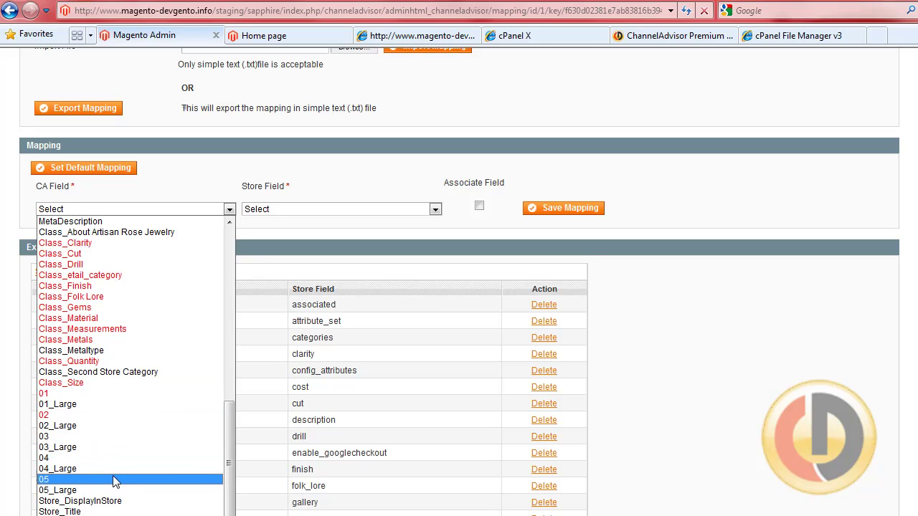
pyautogui.click(105, 407)
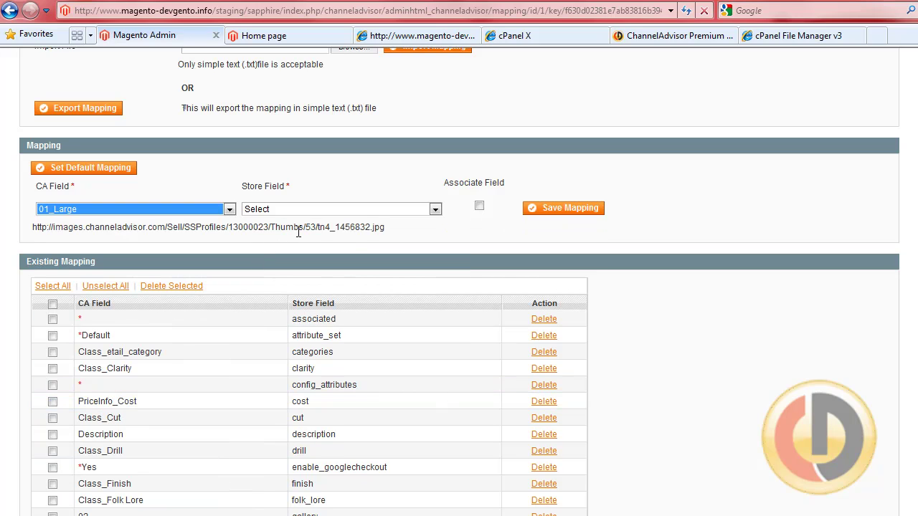
pyautogui.moveTo(318, 231); pyautogui.dragTo(336, 231)
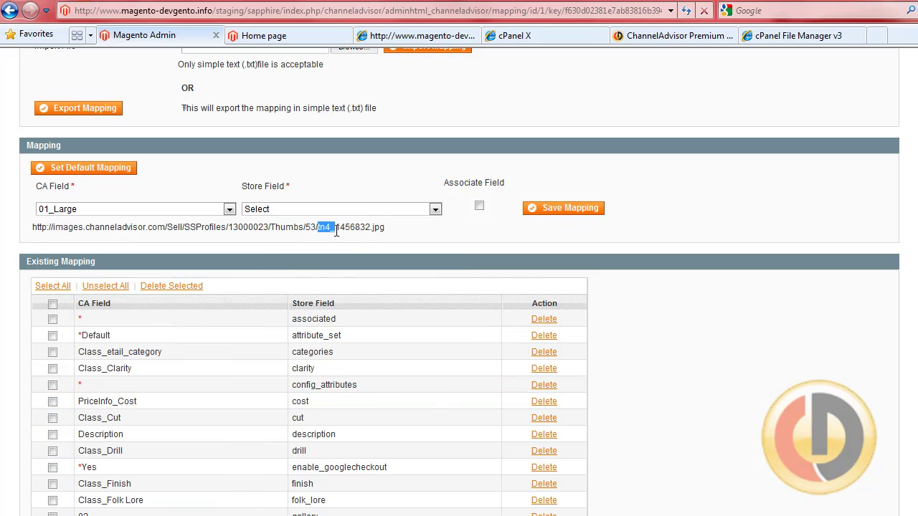
pyautogui.click(229, 208)
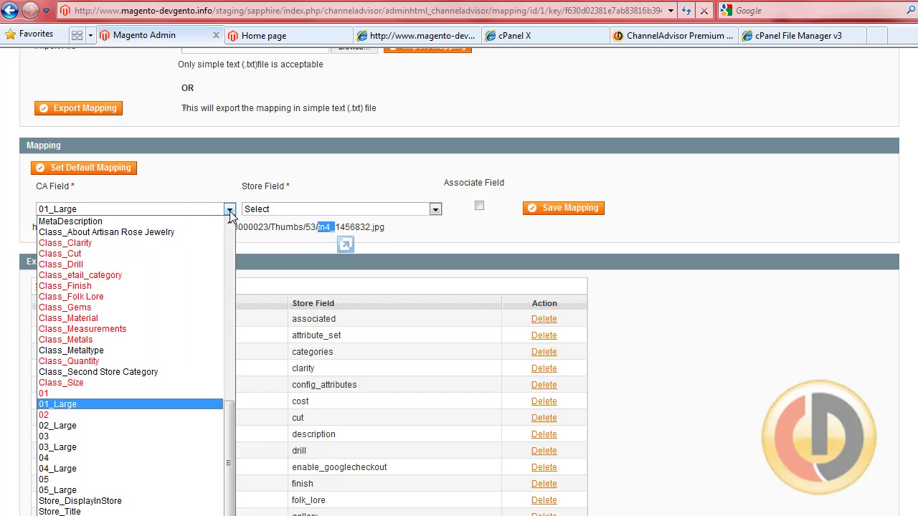
pyautogui.click(97, 403)
# - Examine how the existing mappings assign CA images 01 and 02 to the image, small_image, thumbnail and gallery store fields
pyautogui.scroll(-4, 332, 404)
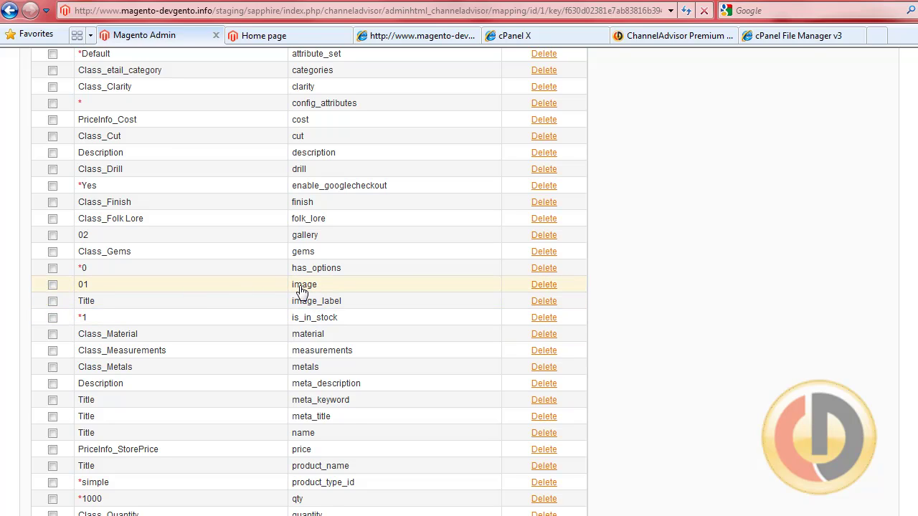
pyautogui.scroll(-2, 301, 290)
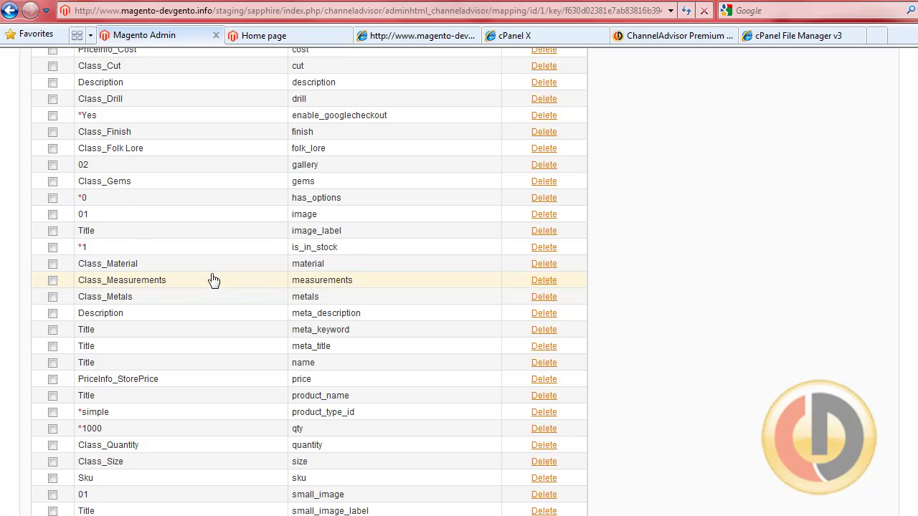
pyautogui.scroll(-2, 213, 280)
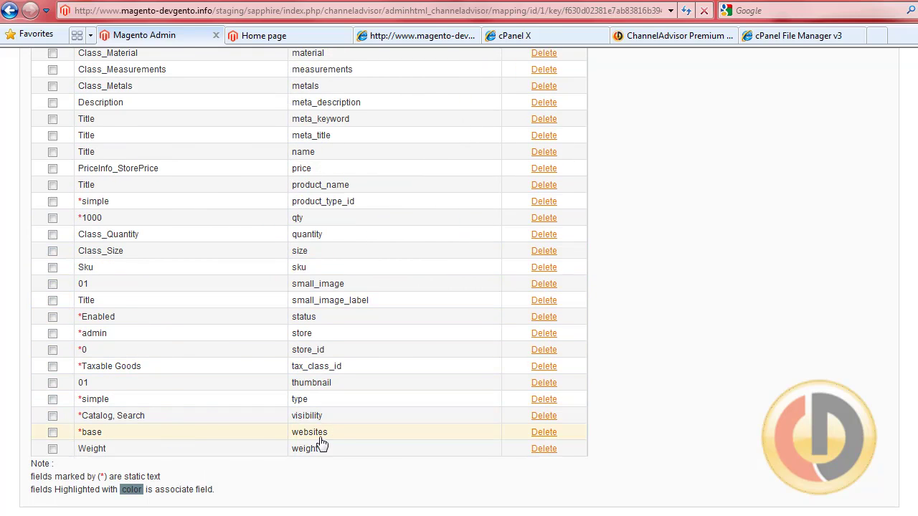
pyautogui.scroll(3, 324, 416)
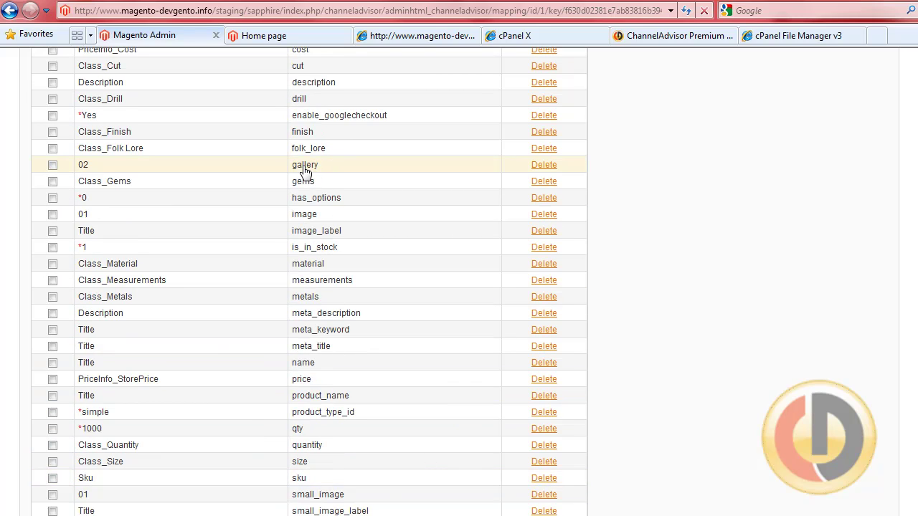
pyautogui.scroll(7, 304, 170)
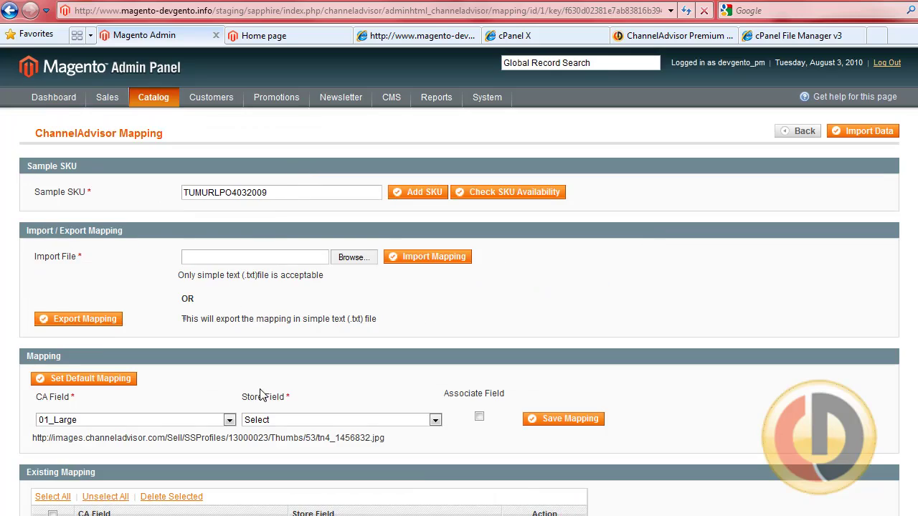
# - Map the CA image field 03 to the store field gallery and save the mapping
pyautogui.scroll(-2, 258, 308)
pyautogui.click(230, 210)
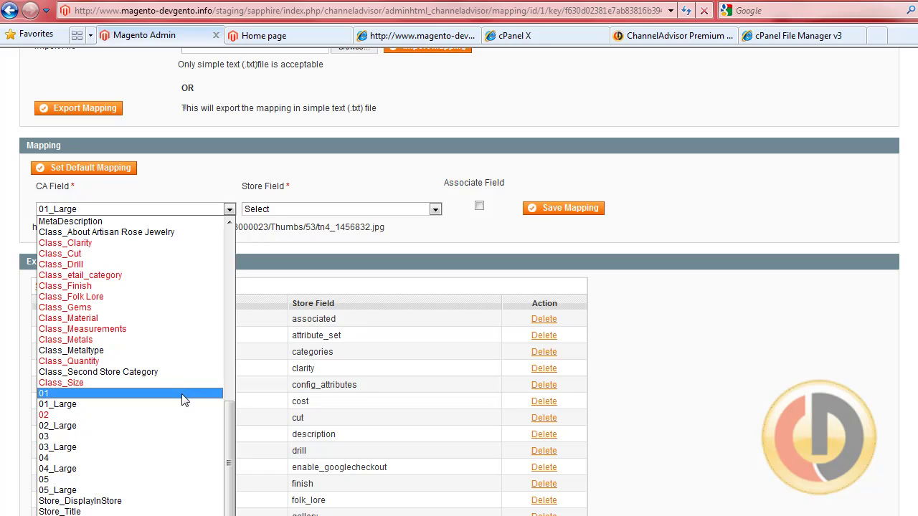
pyautogui.click(164, 437)
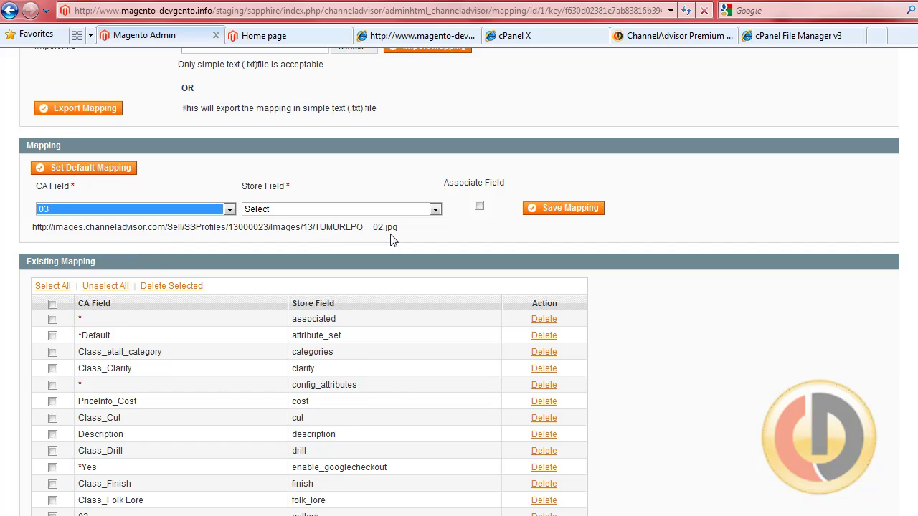
pyautogui.click(434, 209)
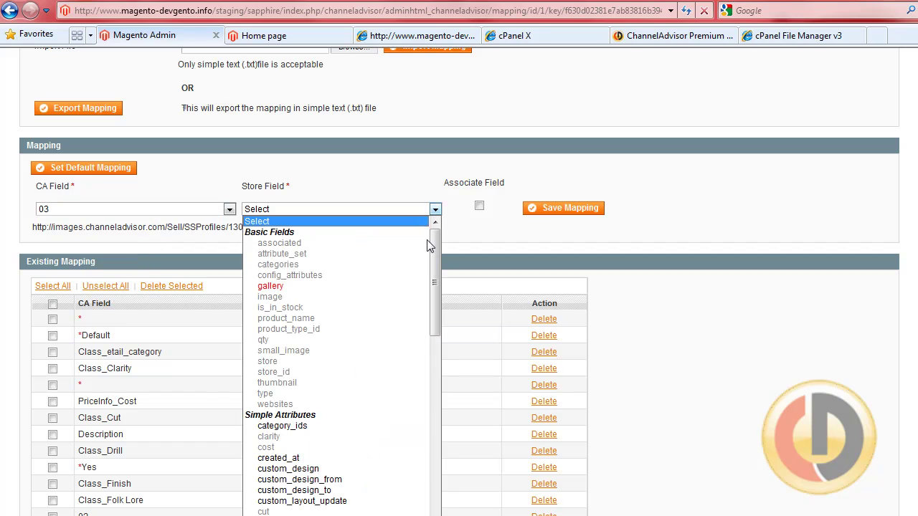
pyautogui.click(366, 283)
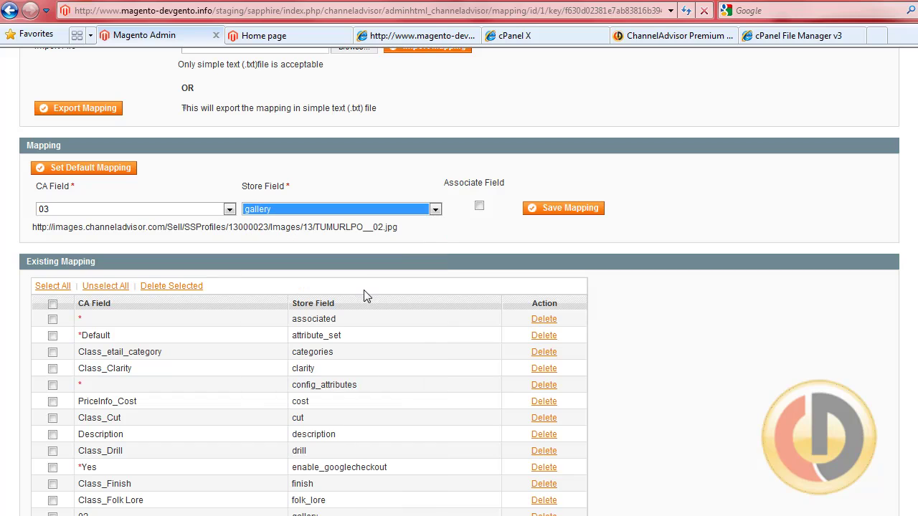
pyautogui.click(563, 212)
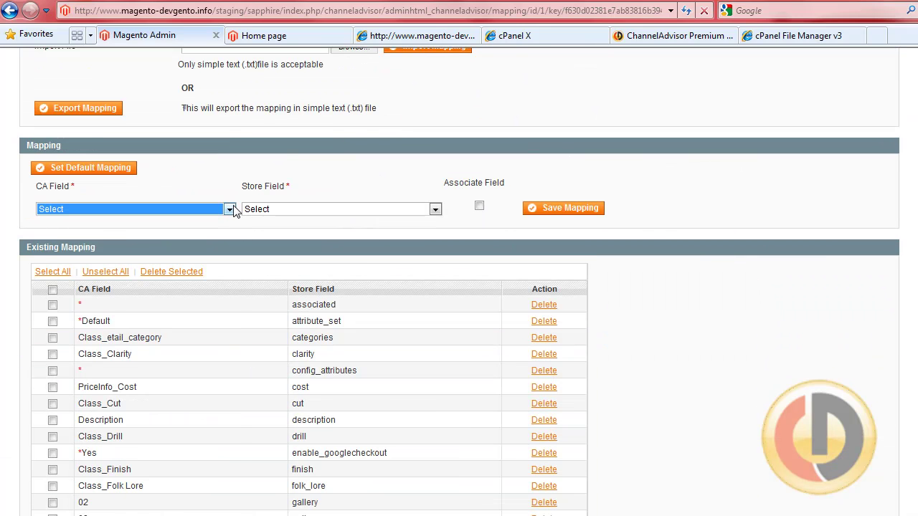
# - Map the CA image field 04 to the store field gallery, check its sample image URL and save the mapping
pyautogui.click(229, 209)
pyautogui.moveTo(228, 251); pyautogui.dragTo(231, 438)
pyautogui.click(160, 457)
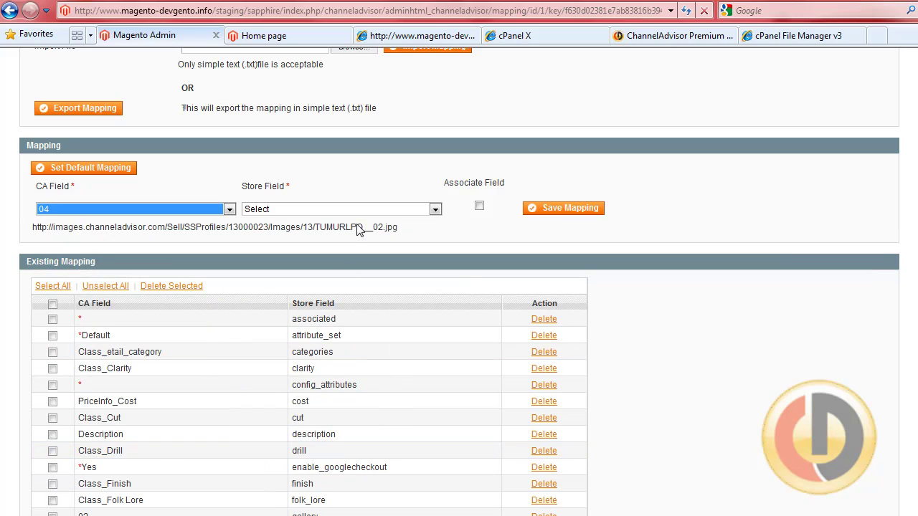
pyautogui.moveTo(304, 228); pyautogui.dragTo(401, 229)
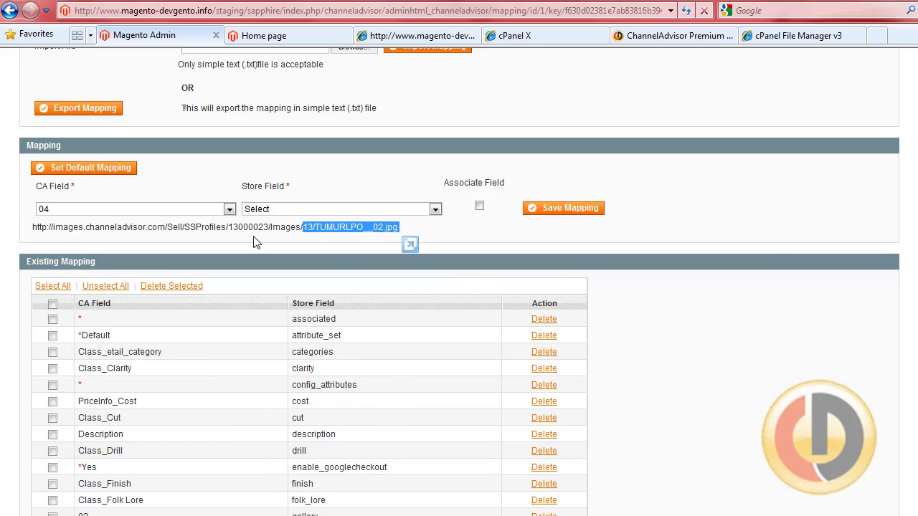
pyautogui.click(231, 230)
pyautogui.click(435, 209)
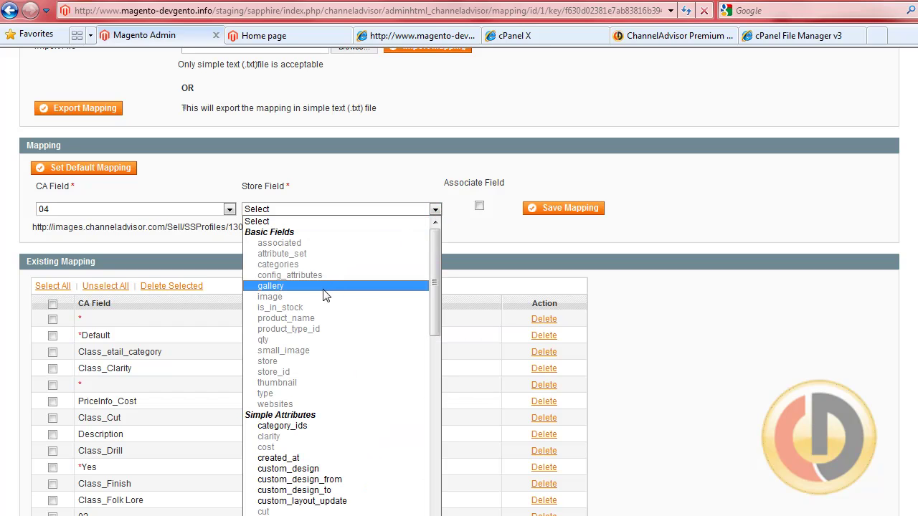
pyautogui.click(279, 287)
pyautogui.click(552, 215)
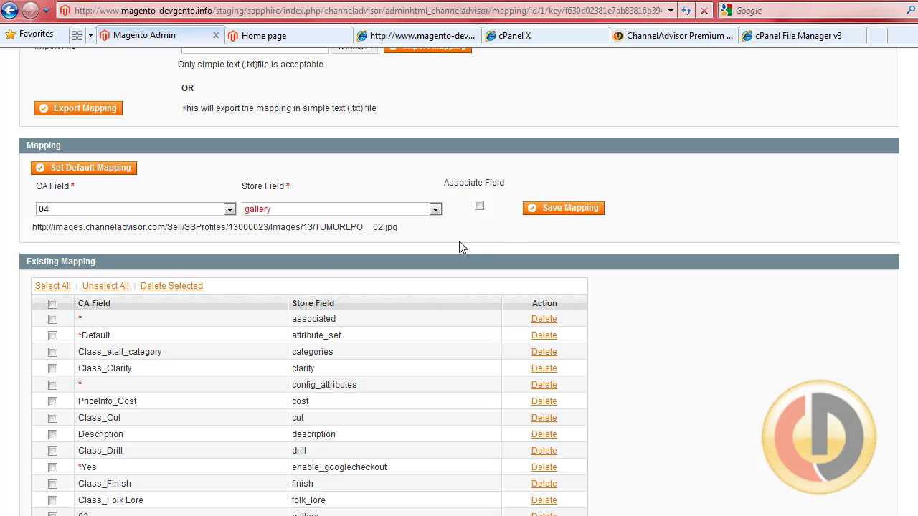
# - Map the CA image field 05 to the store field gallery and save the mapping
pyautogui.scroll(-2, 431, 271)
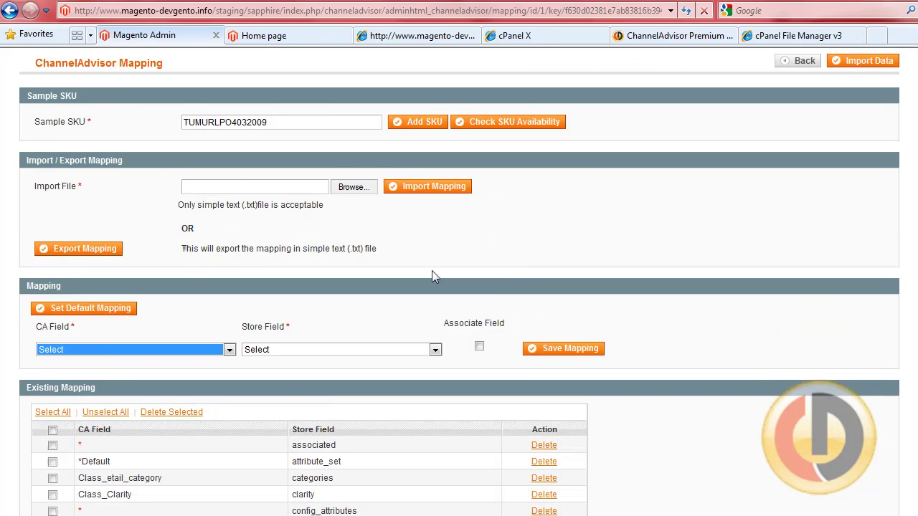
pyautogui.click(228, 280)
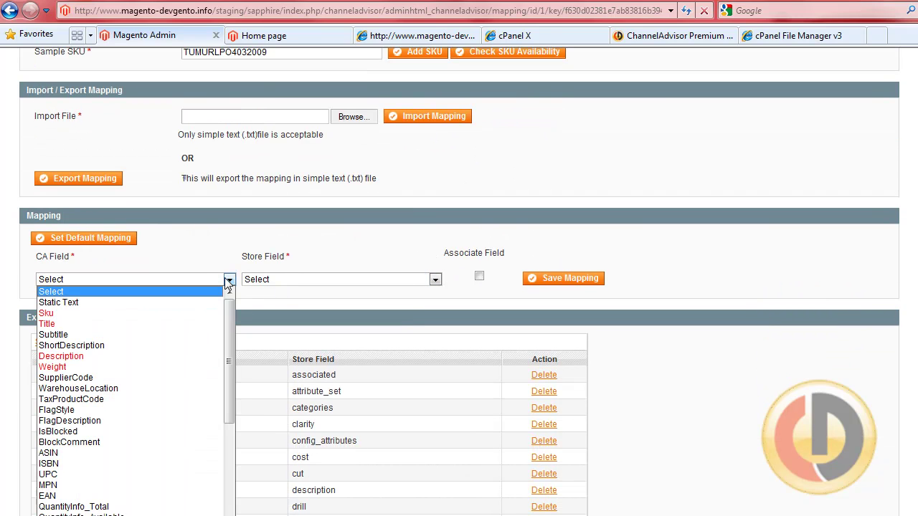
pyautogui.moveTo(228, 316); pyautogui.dragTo(205, 515)
pyautogui.click(190, 486)
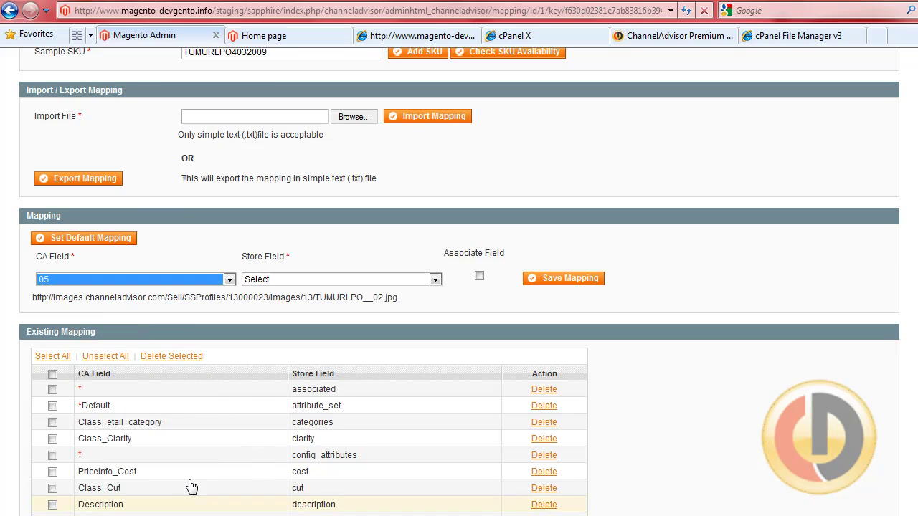
pyautogui.click(356, 280)
pyautogui.click(305, 357)
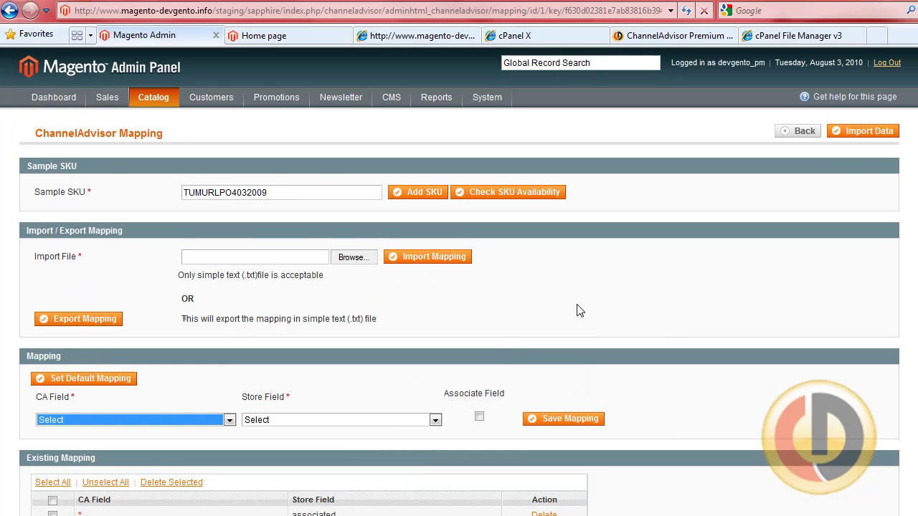
# - Examine the available store fields for simple attributes that still have no mapping, leaving the selection unchanged
pyautogui.scroll(-2, 495, 359)
pyautogui.click(435, 209)
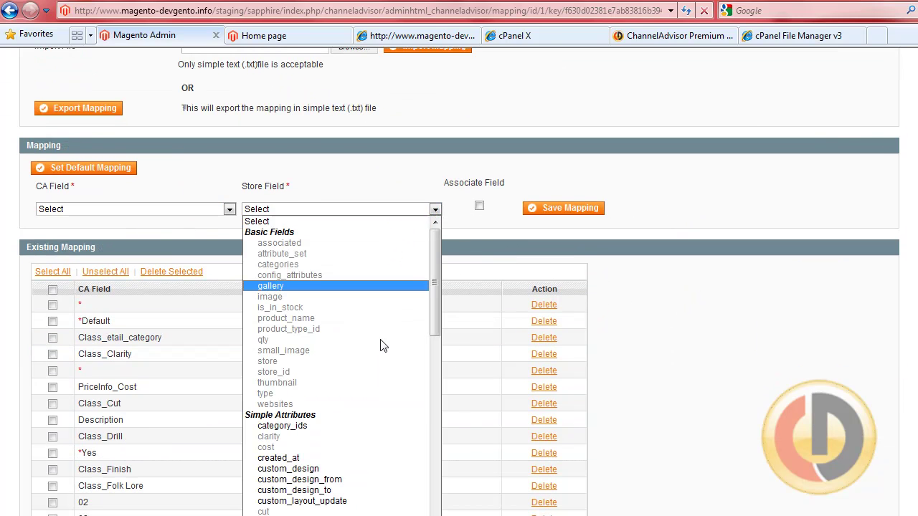
pyautogui.scroll(-7, 383, 344)
pyautogui.scroll(-8, 338, 392)
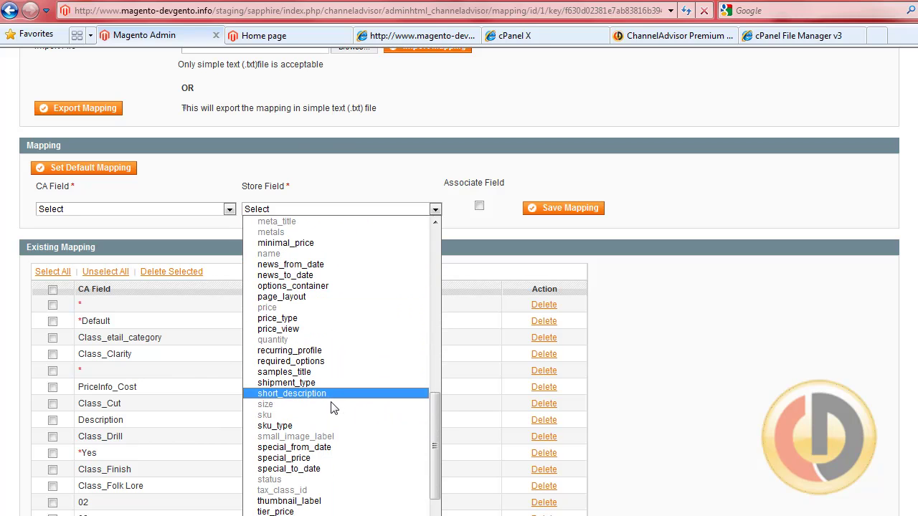
pyautogui.scroll(-2, 334, 404)
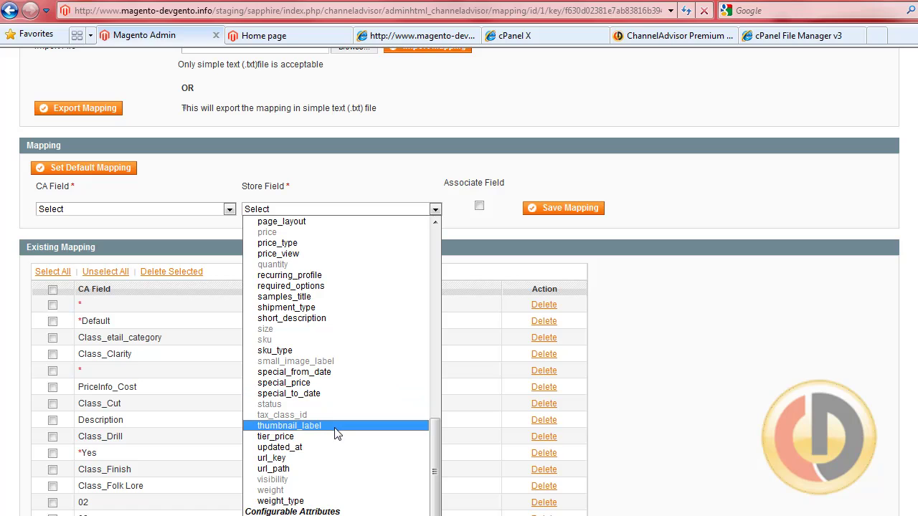
pyautogui.scroll(2, 337, 434)
pyautogui.scroll(3, 333, 429)
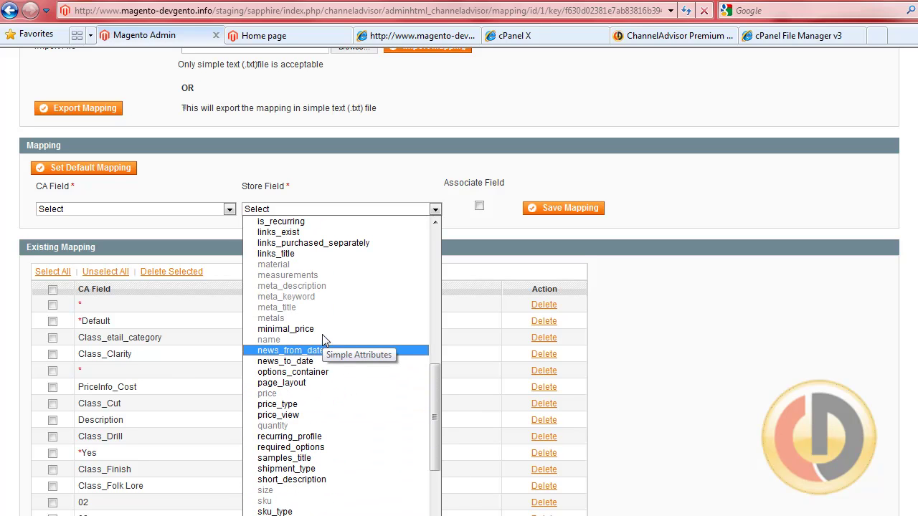
pyautogui.scroll(4, 321, 330)
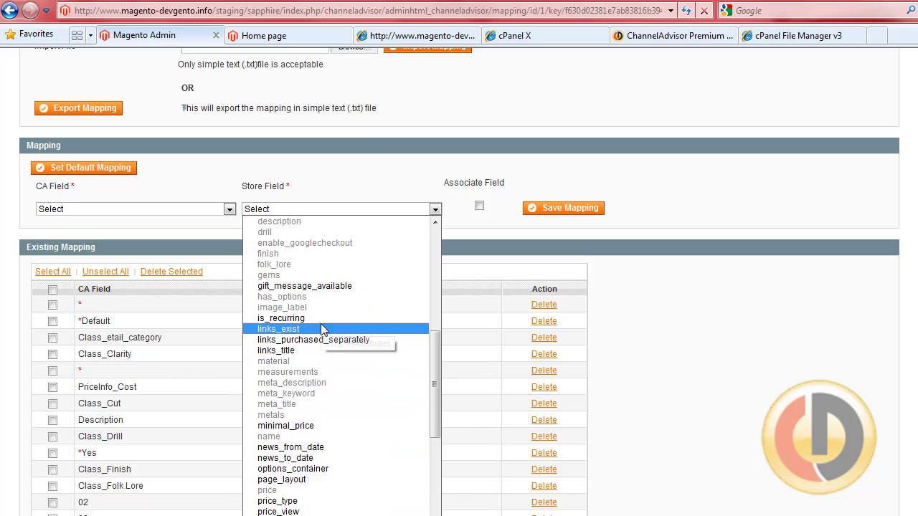
pyautogui.click(687, 362)
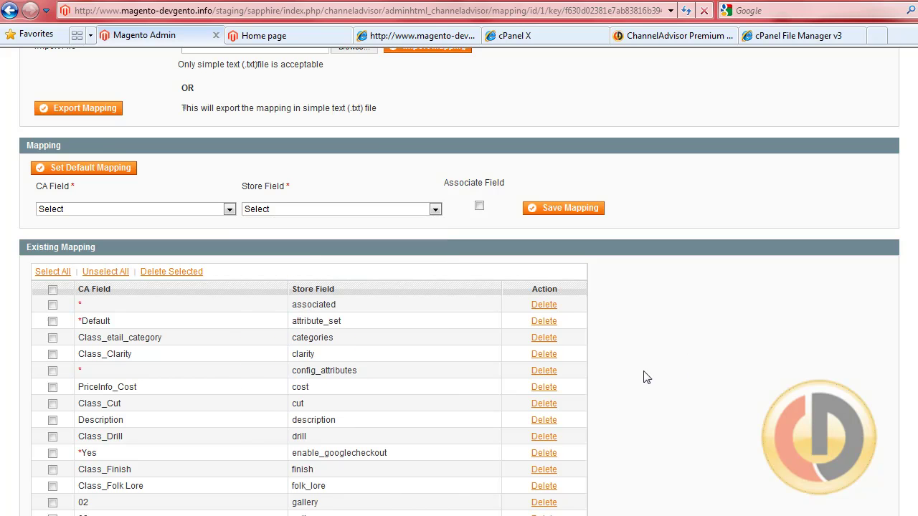
# - Review the full list of existing mappings, including the gallery rows for CA images 02 to 05
pyautogui.scroll(-3, 632, 373)
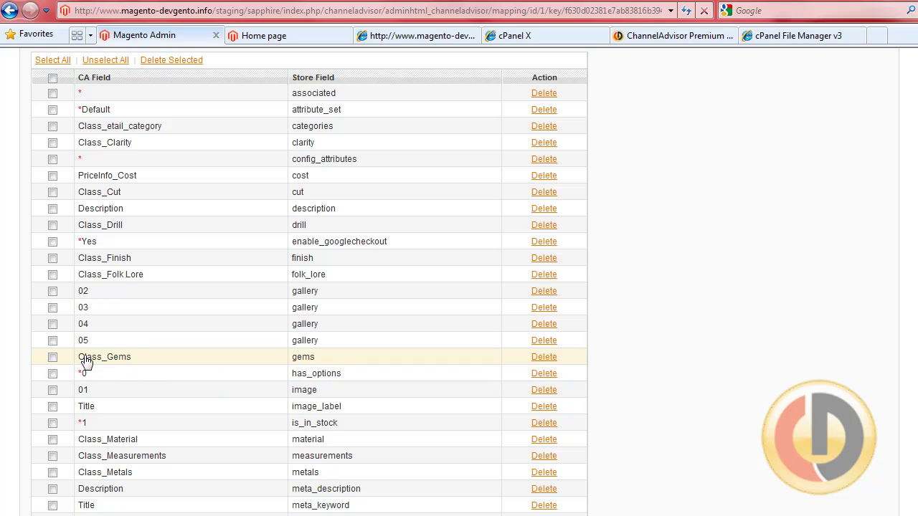
pyautogui.scroll(1, 158, 360)
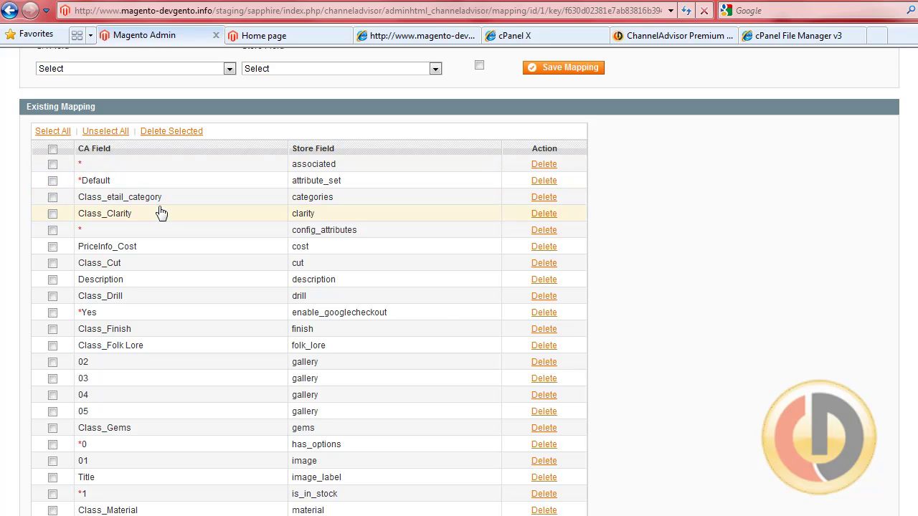
pyautogui.scroll(-2, 159, 307)
pyautogui.scroll(-6, 160, 307)
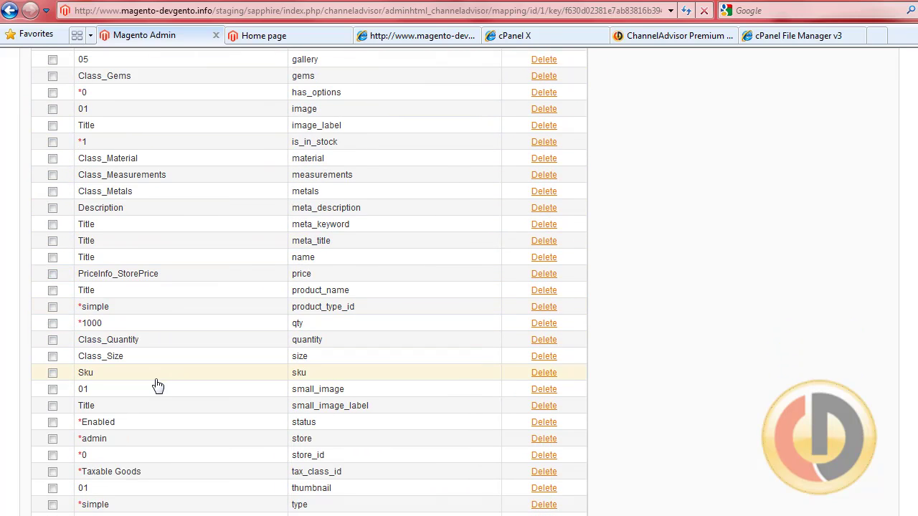
pyautogui.scroll(2, 153, 386)
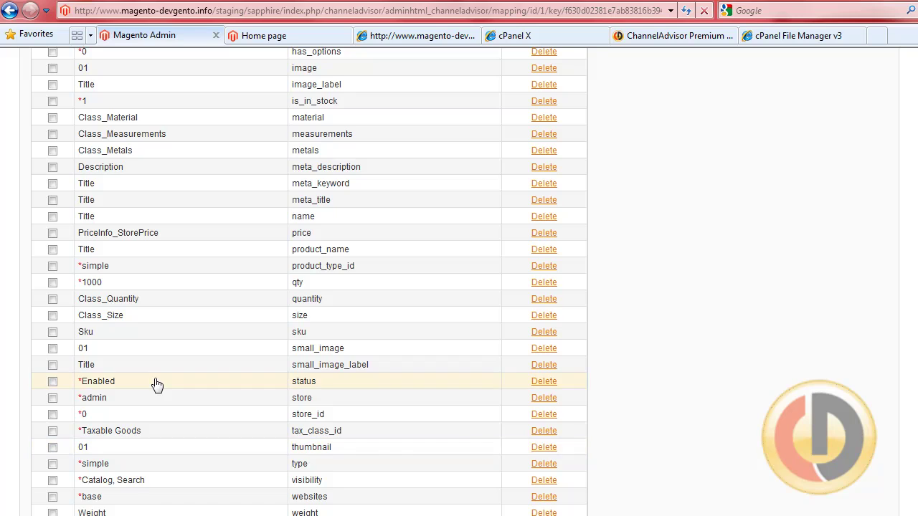
pyautogui.scroll(4, 153, 383)
pyautogui.scroll(4, 173, 367)
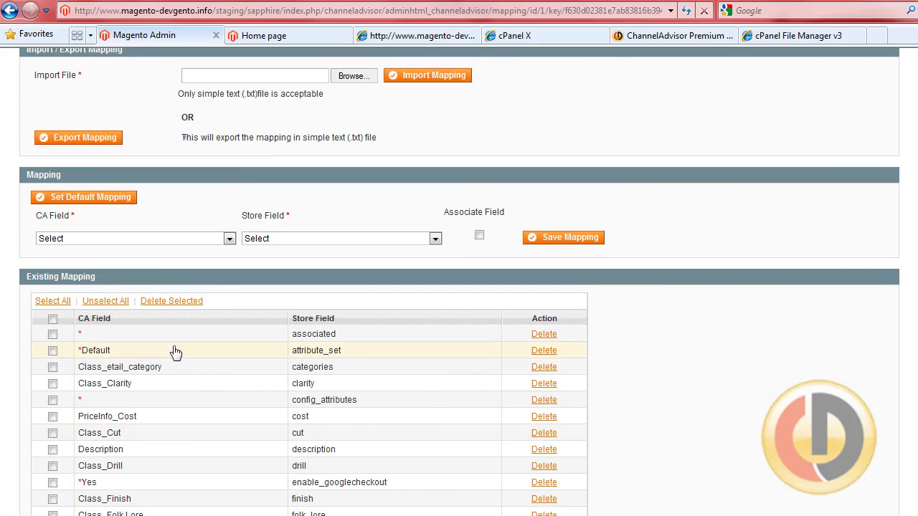
# - Open the ChannelAdvisor data import page from the mapping page
pyautogui.scroll(3, 319, 395)
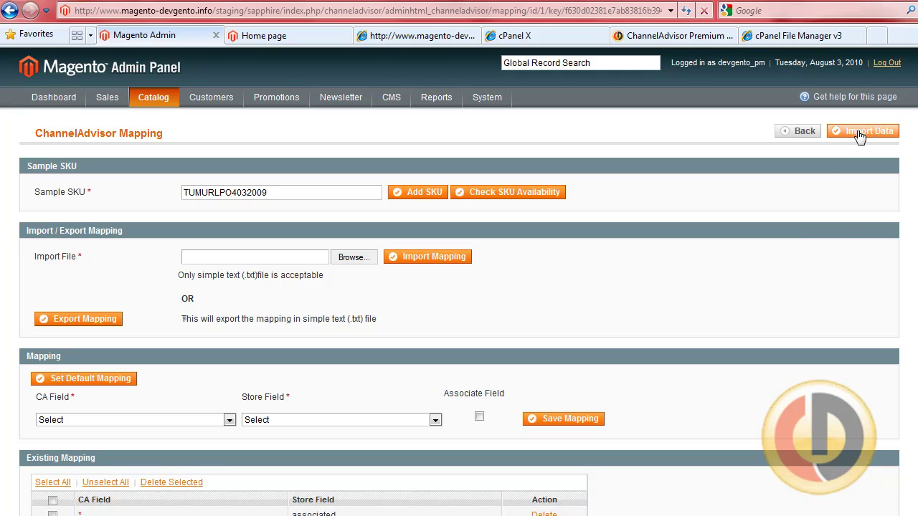
pyautogui.click(860, 133)
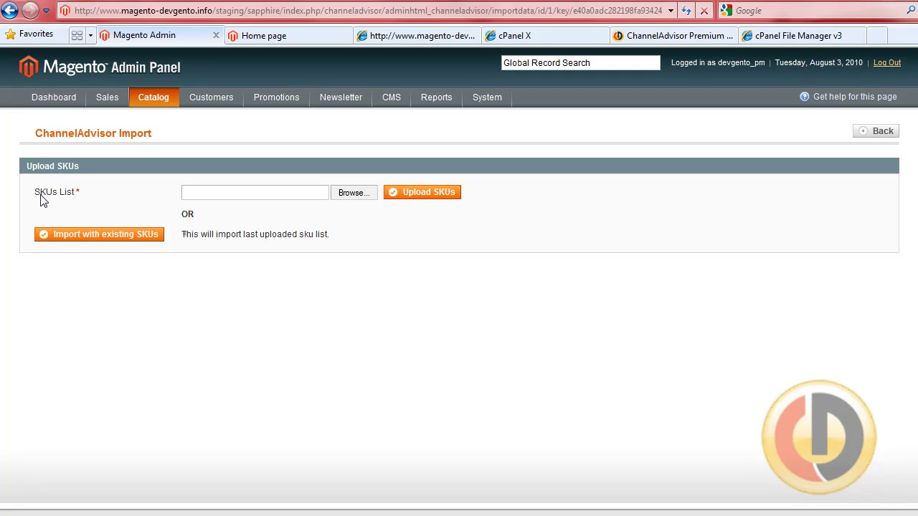
pyautogui.tripleClick(35, 171)
pyautogui.click(84, 175)
# - Open 20skus.txt in Notepad, look through its list of SKUs and close the file
pyautogui.press('super')
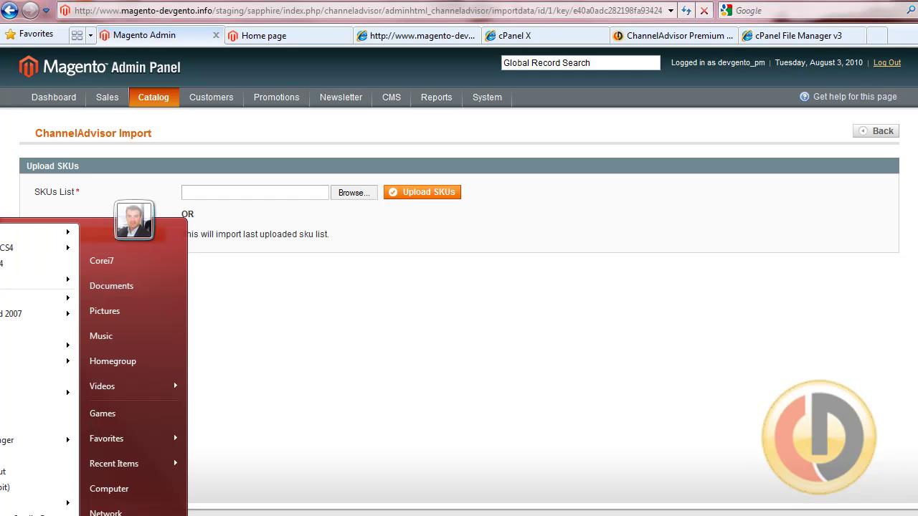
pyautogui.click(295, 377)
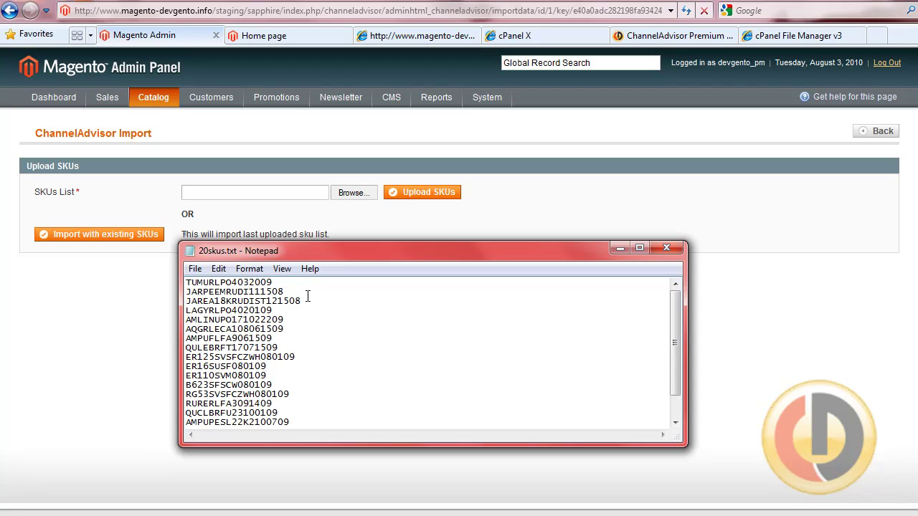
pyautogui.scroll(-1, 309, 359)
pyautogui.scroll(1, 310, 359)
pyautogui.click(671, 248)
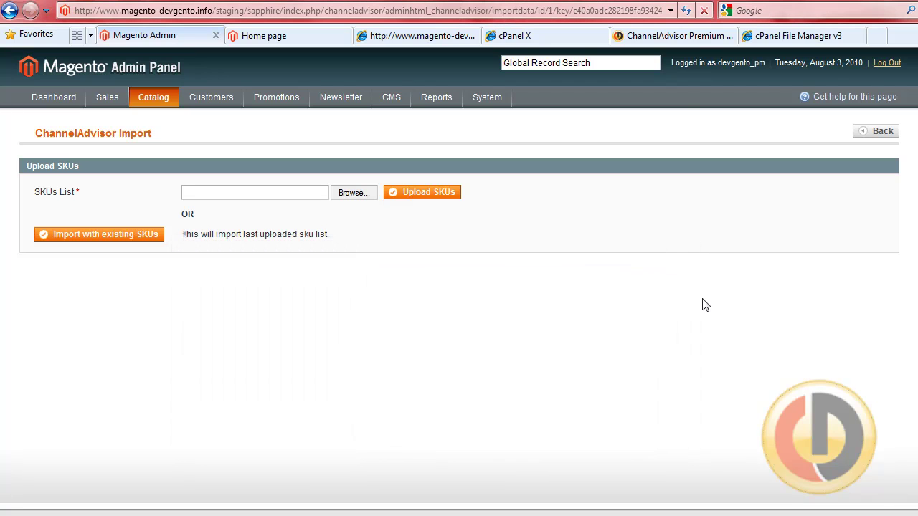
# - Choose 20skus.txt from the temp folder as the SKUs list, upload it and check the upload message
pyautogui.click(351, 194)
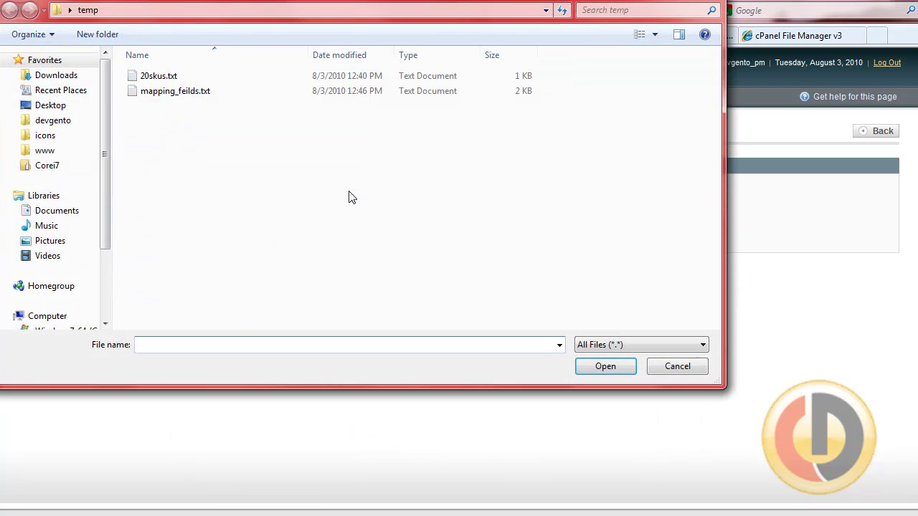
pyautogui.doubleClick(159, 77)
pyautogui.click(405, 195)
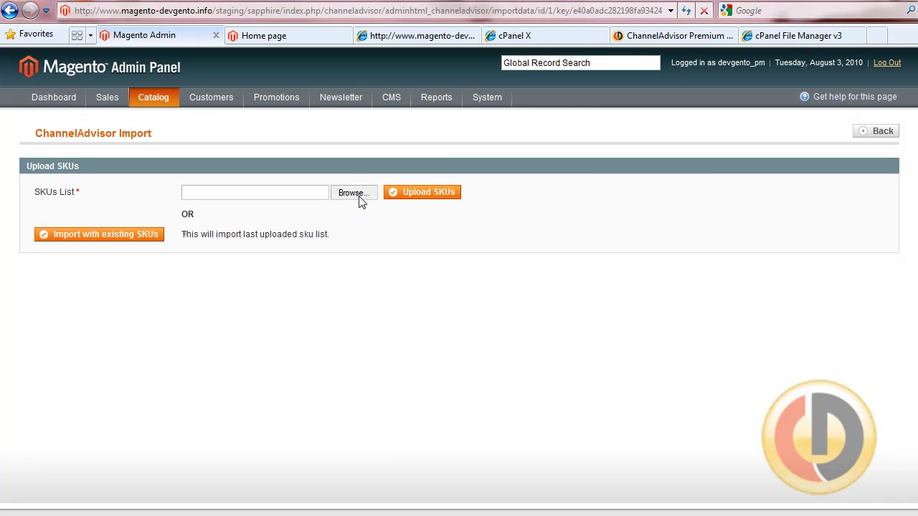
pyautogui.click(352, 194)
pyautogui.click(179, 90)
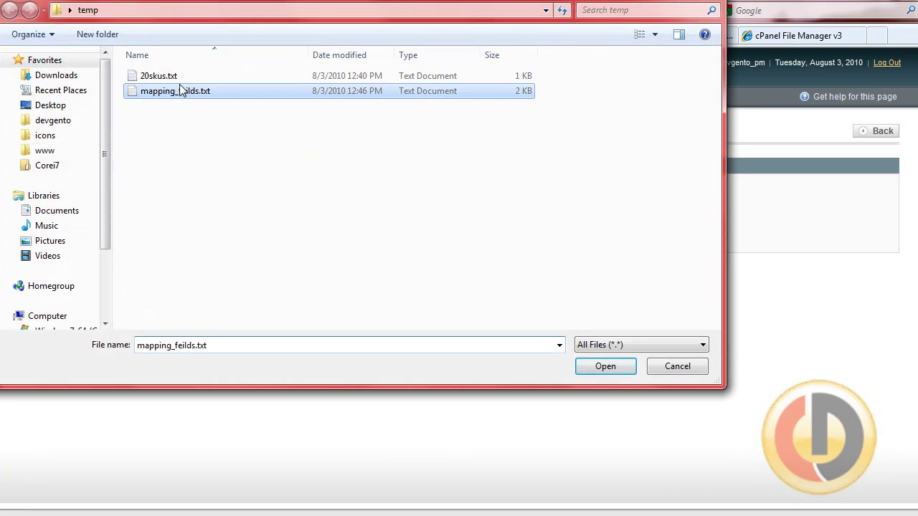
pyautogui.doubleClick(165, 77)
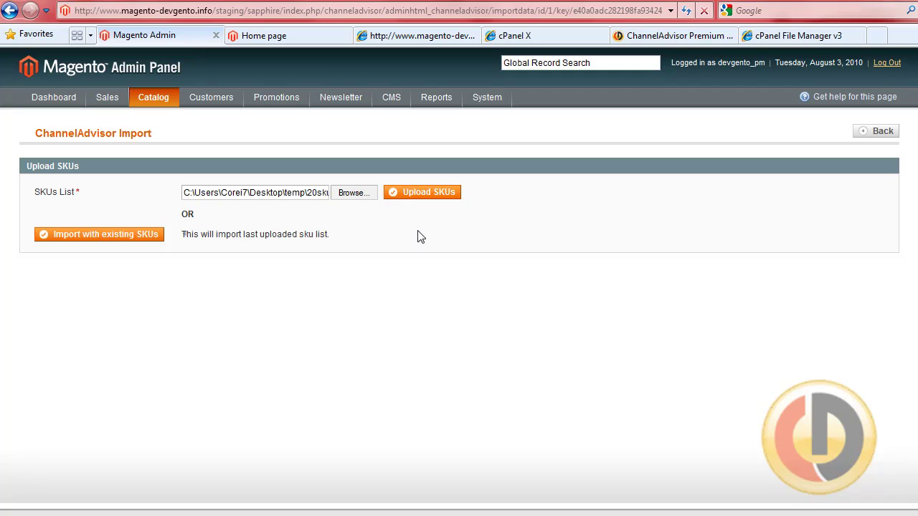
pyautogui.moveTo(59, 137); pyautogui.dragTo(148, 137)
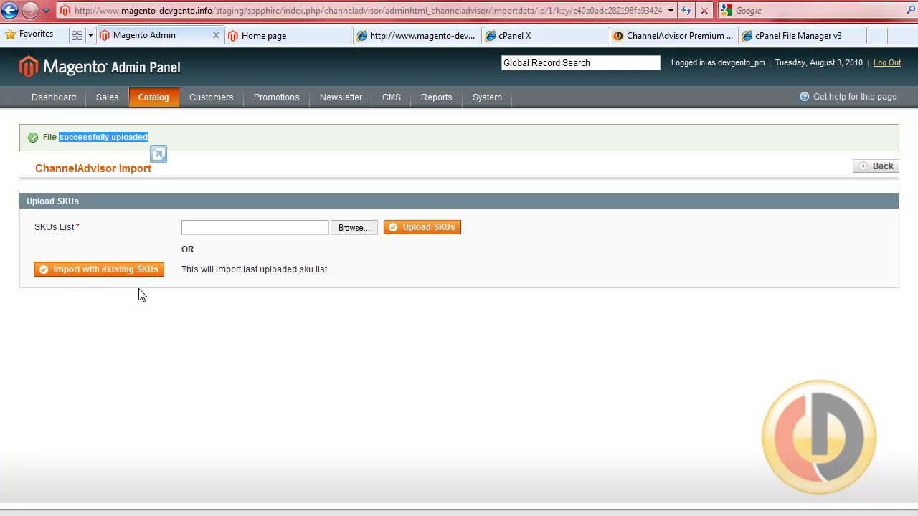
# - Start the import with the last uploaded SKU list to validate its SKUs on ChannelAdvisor
pyautogui.click(93, 282)
pyautogui.click(89, 277)
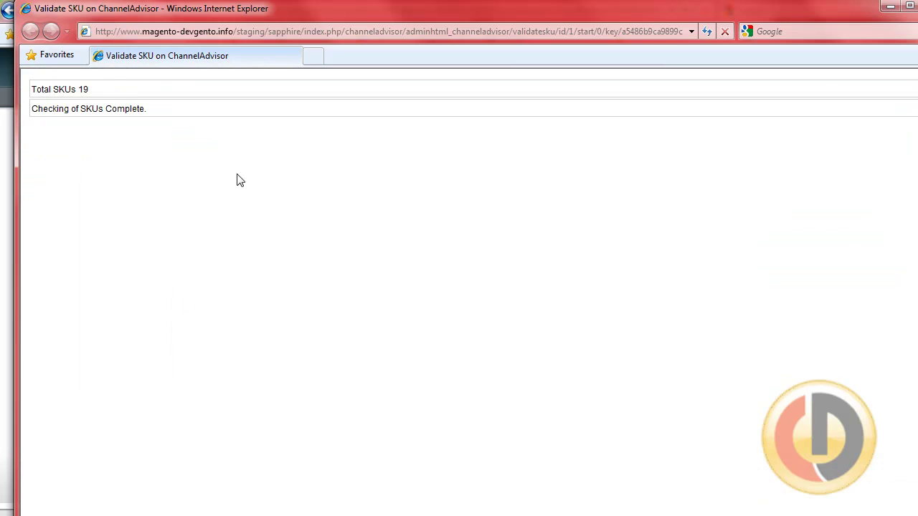
# - Check the SKU validation count, import the ChannelAdvisor images and close the image import window
pyautogui.moveTo(78, 89); pyautogui.dragTo(92, 89)
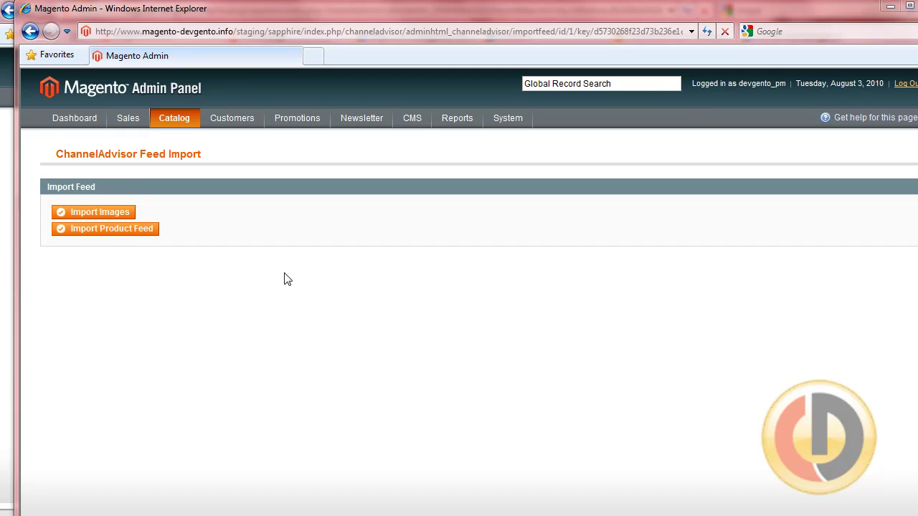
pyautogui.click(97, 216)
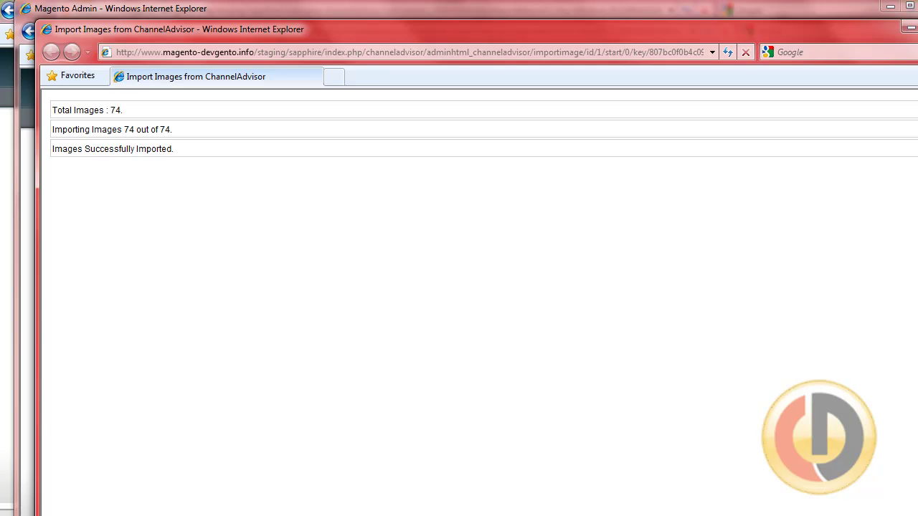
pyautogui.hotkey('alt', 'F4')
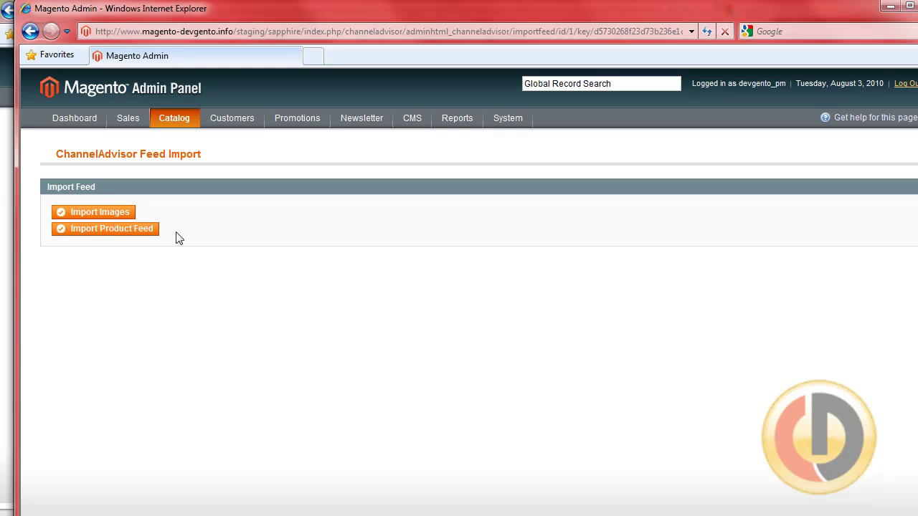
# - Import the product feed, review the found rows, skipped rows and imported records in its log, and close the import windows
pyautogui.click(117, 230)
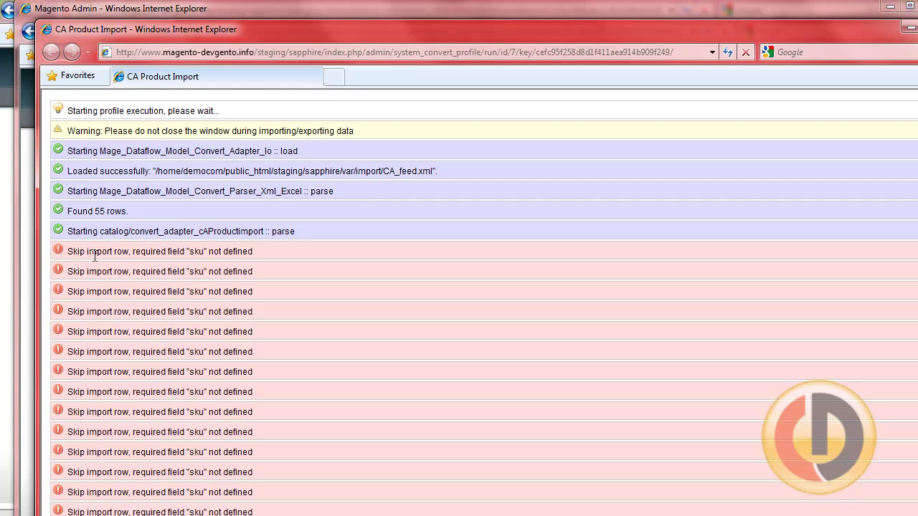
pyautogui.doubleClick(98, 211)
pyautogui.moveTo(99, 212); pyautogui.dragTo(101, 213)
pyautogui.scroll(-6, 202, 405)
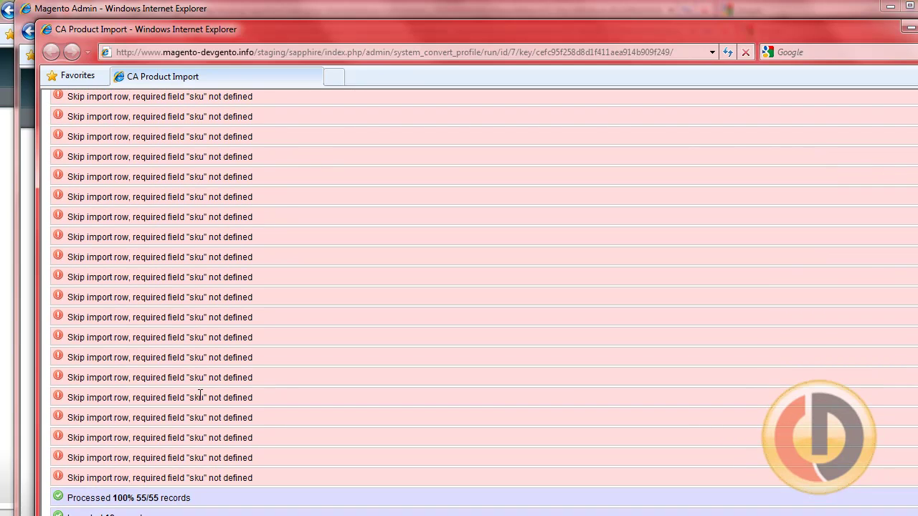
pyautogui.moveTo(149, 515); pyautogui.dragTo(68, 515)
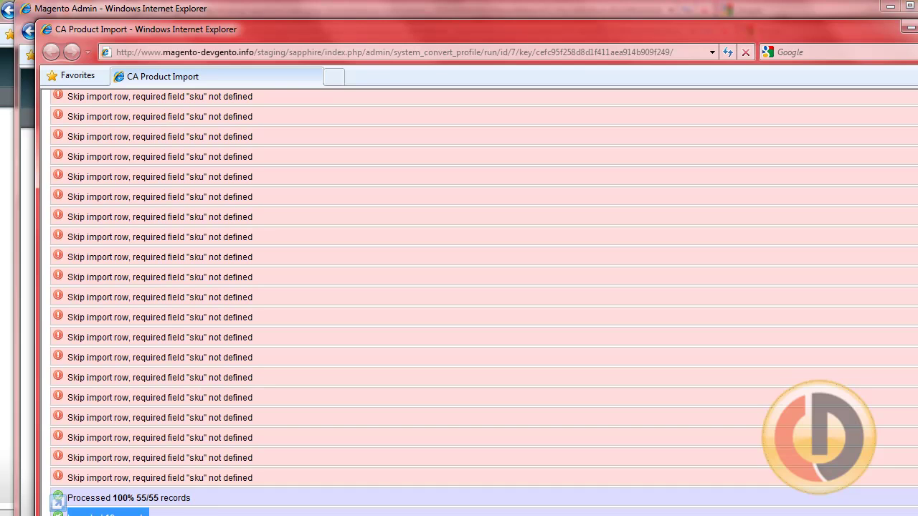
pyautogui.click(92, 514)
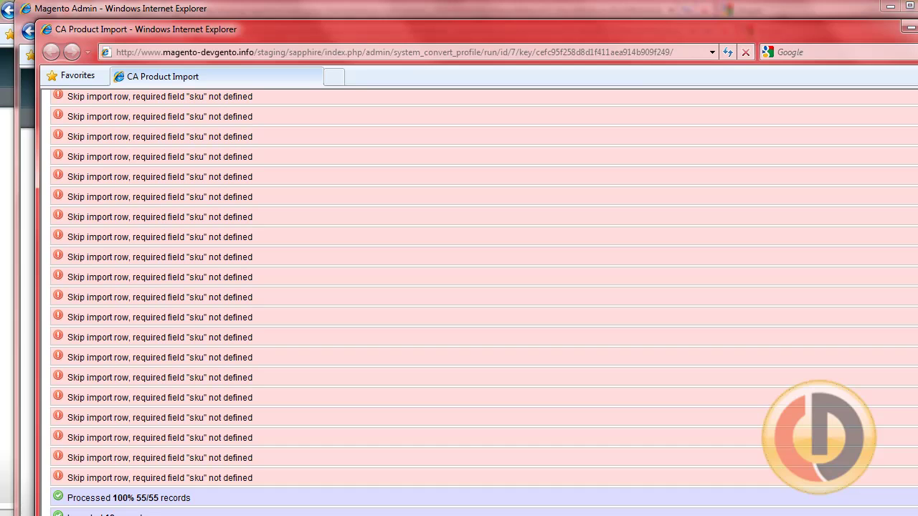
pyautogui.hotkey('alt', 'F4')
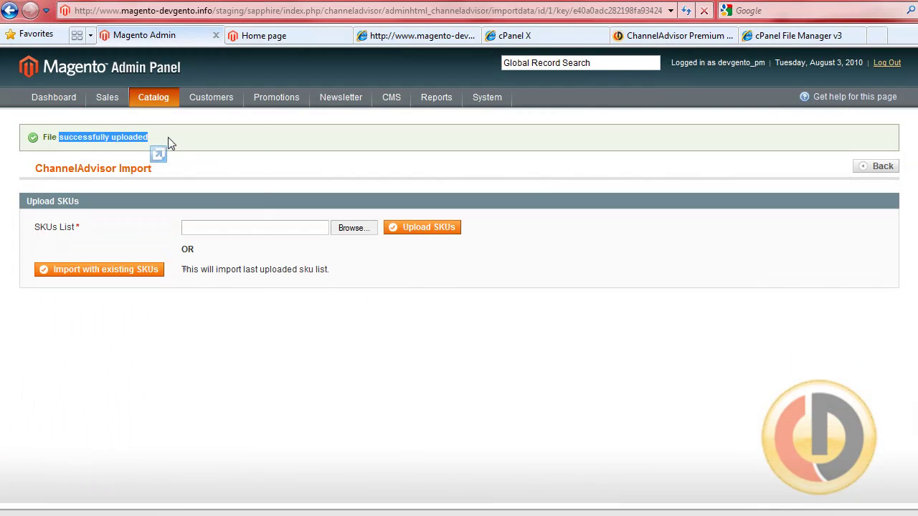
# - Open the ChannelAdvisor mapping page from the catalog section
pyautogui.moveTo(150, 100)
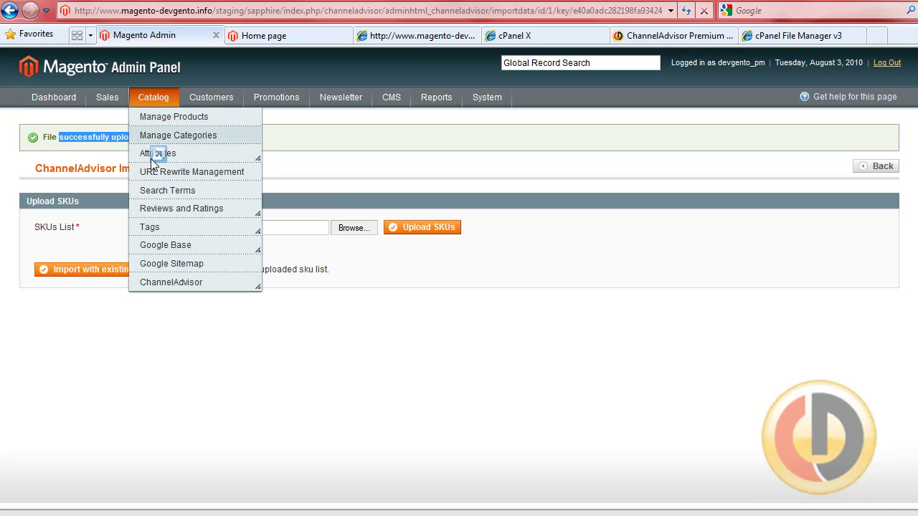
pyautogui.moveTo(196, 233)
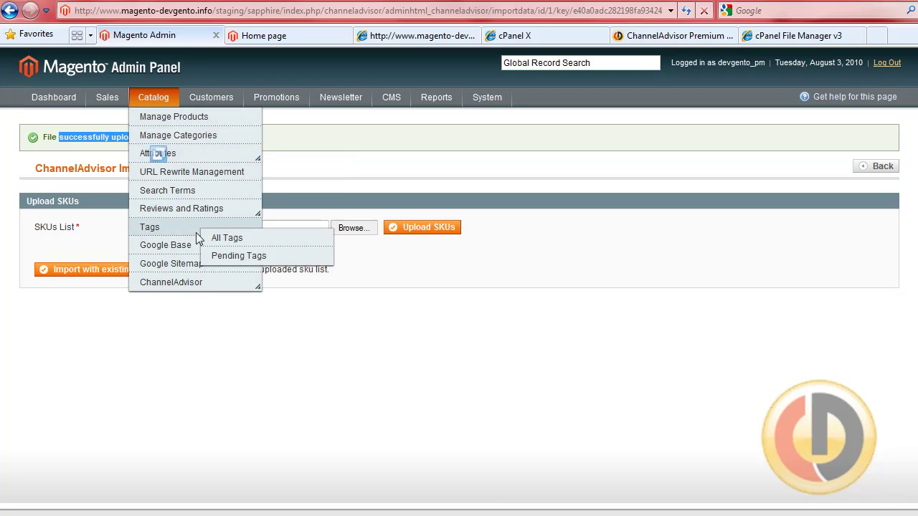
pyautogui.moveTo(194, 283)
pyautogui.click(233, 312)
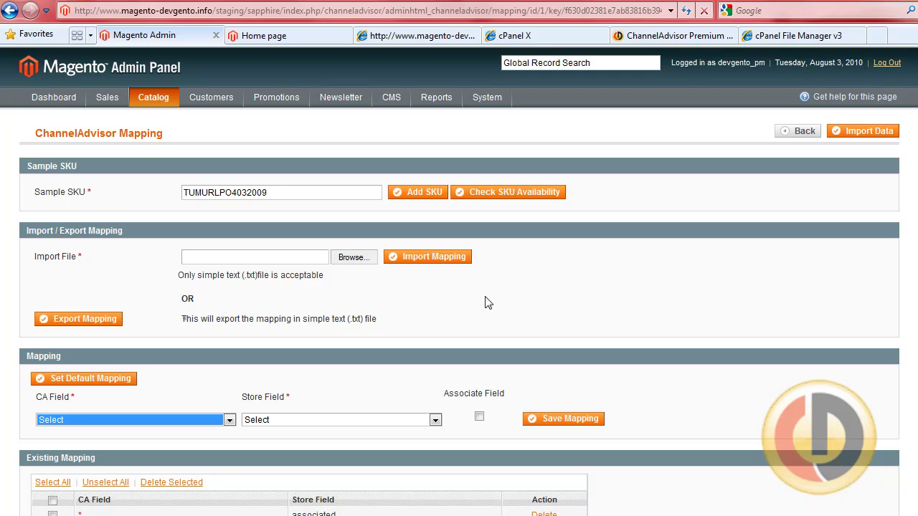
# - Delete the existing mappings for Class_Clarity, Cut, Drill, Finish, Folk Lore, Gems, Material, Measurements, Metals, Quantity and Size together
pyautogui.scroll(-5, 487, 304)
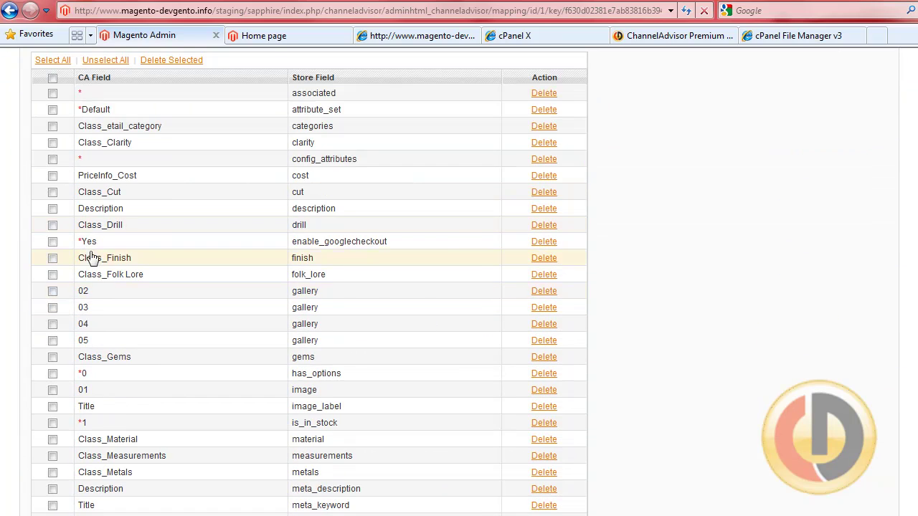
pyautogui.click(52, 144)
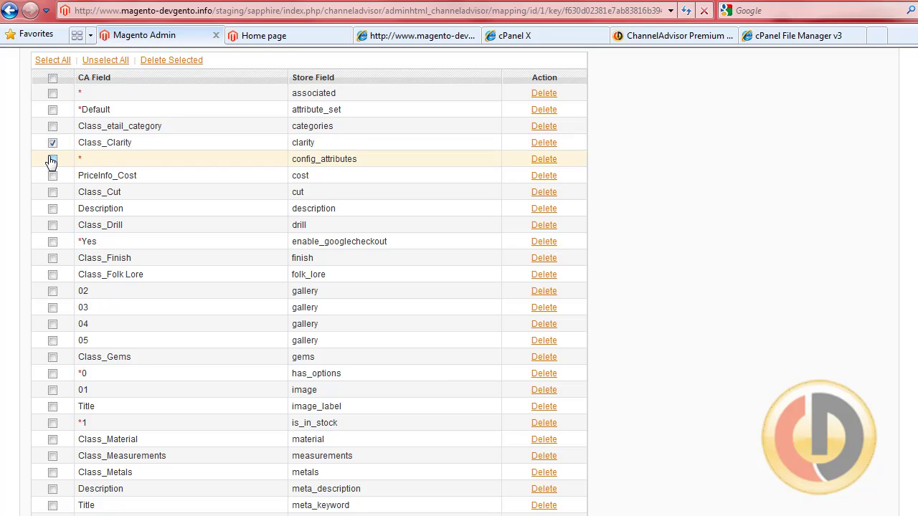
pyautogui.click(53, 192)
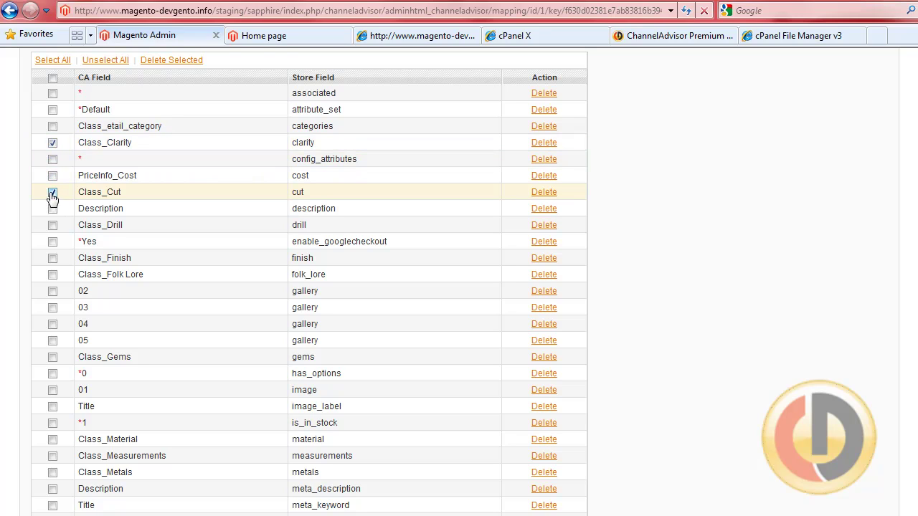
pyautogui.click(53, 227)
pyautogui.click(54, 276)
pyautogui.click(52, 259)
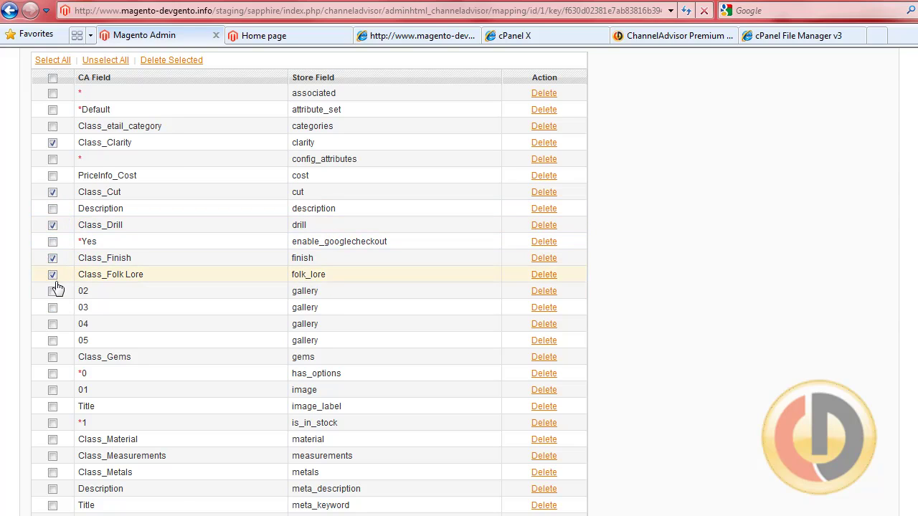
pyautogui.click(53, 357)
pyautogui.scroll(-2, 63, 381)
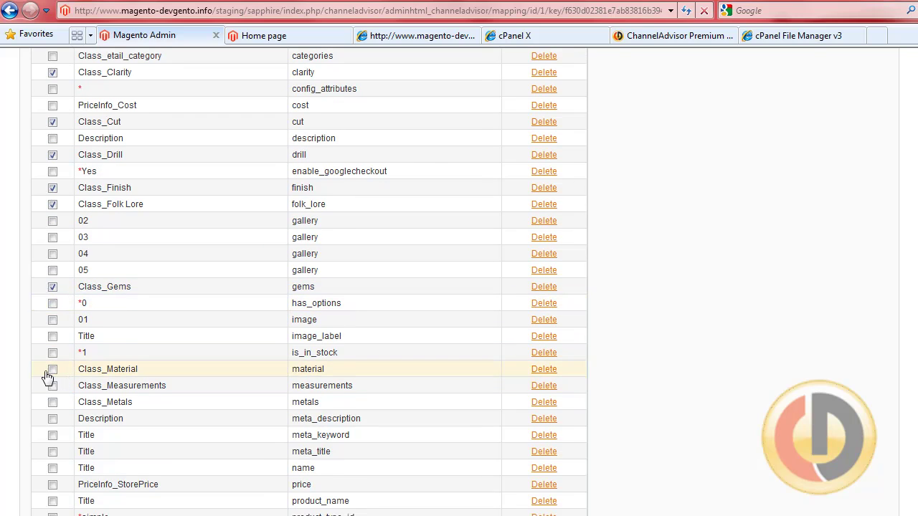
pyautogui.click(53, 371)
pyautogui.click(52, 386)
pyautogui.click(53, 404)
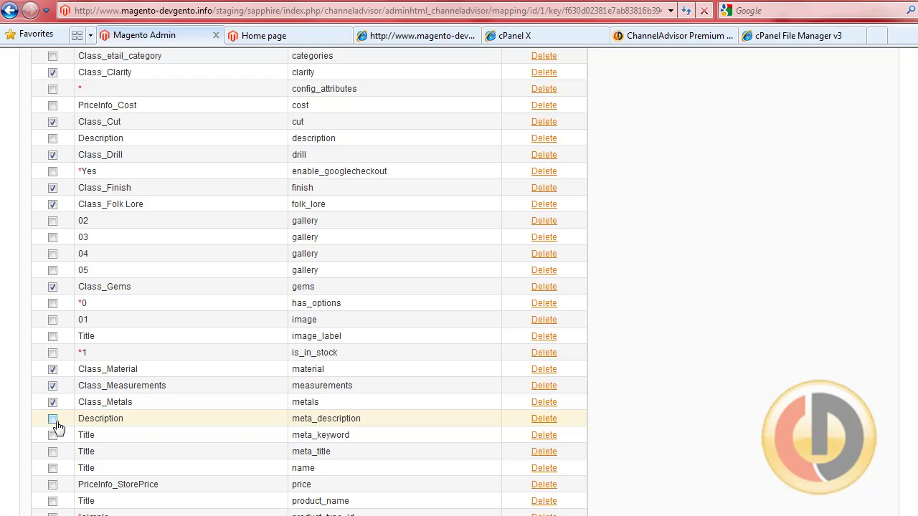
pyautogui.scroll(-2, 57, 427)
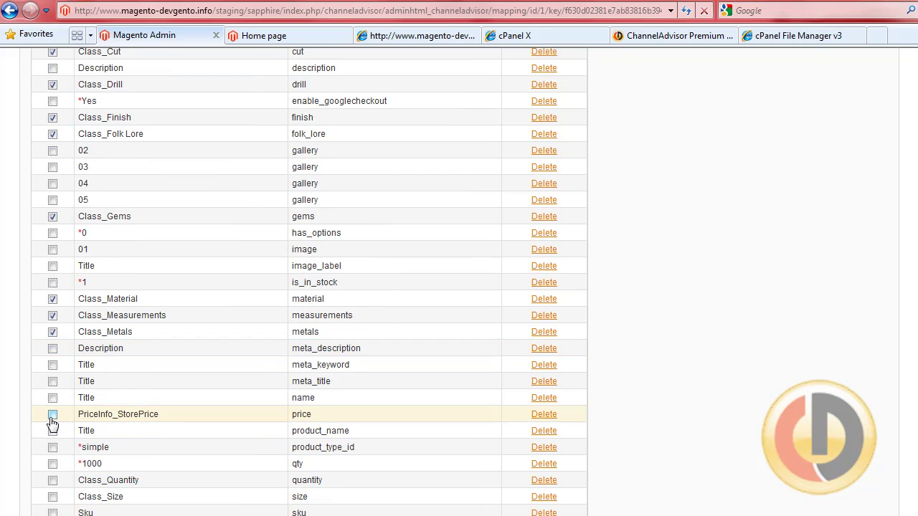
pyautogui.scroll(-2, 55, 425)
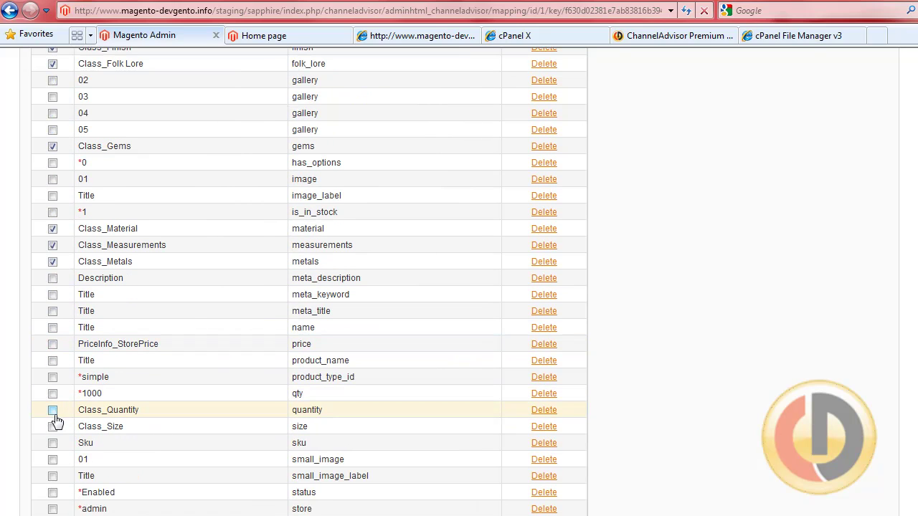
pyautogui.click(52, 411)
pyautogui.click(55, 428)
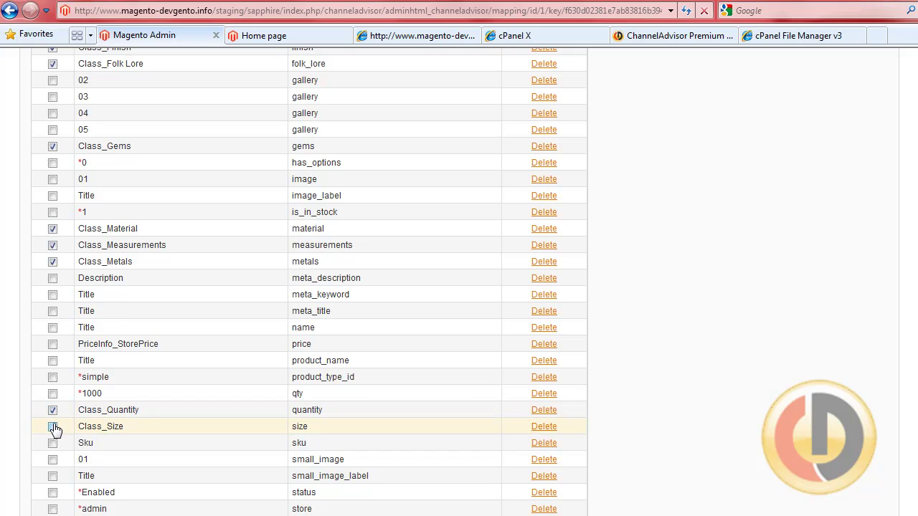
pyautogui.scroll(-2, 79, 434)
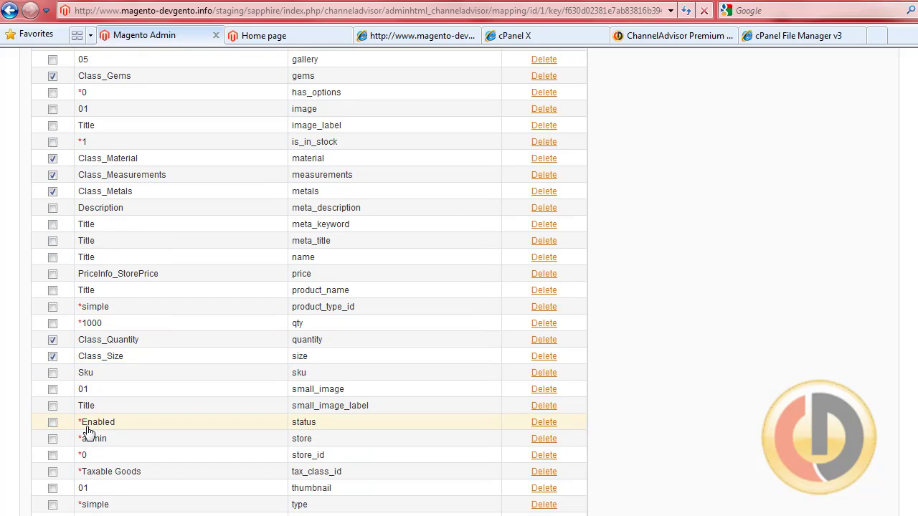
pyautogui.scroll(-2, 130, 453)
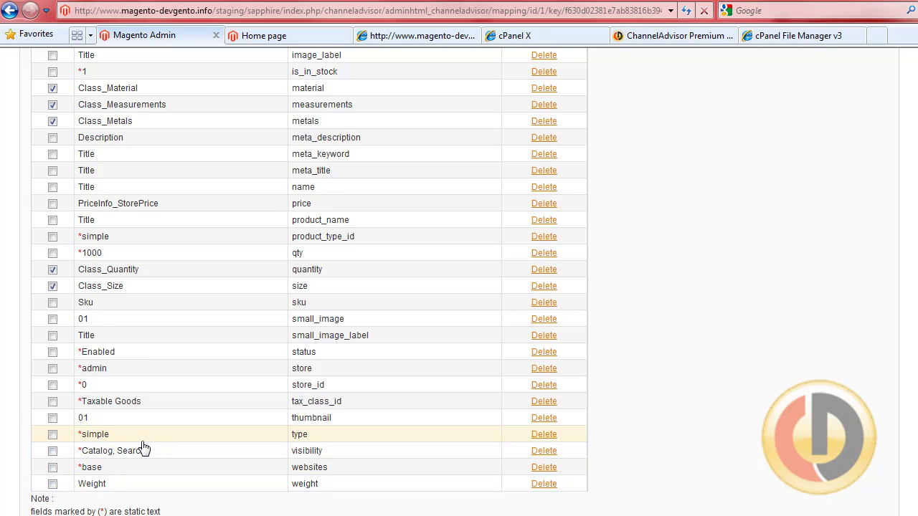
pyautogui.scroll(-5, 142, 448)
pyautogui.scroll(20, 141, 450)
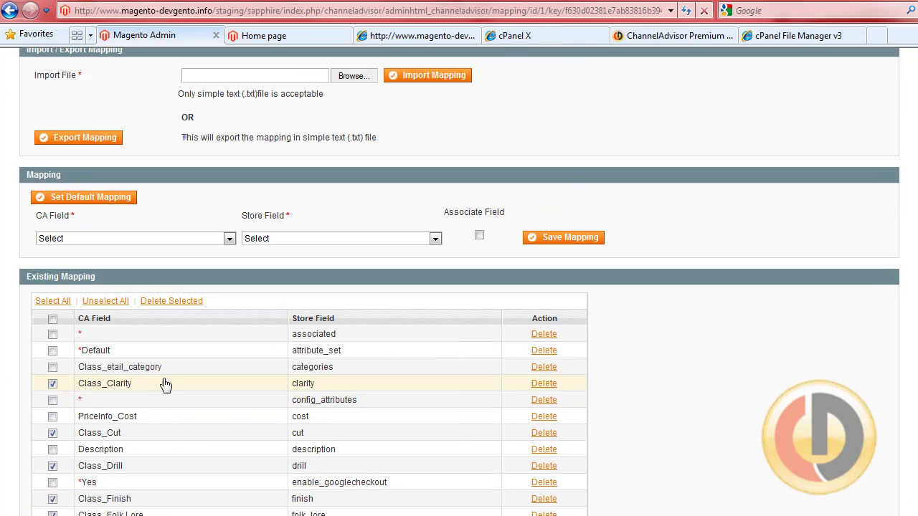
pyautogui.click(164, 302)
pyautogui.click(608, 351)
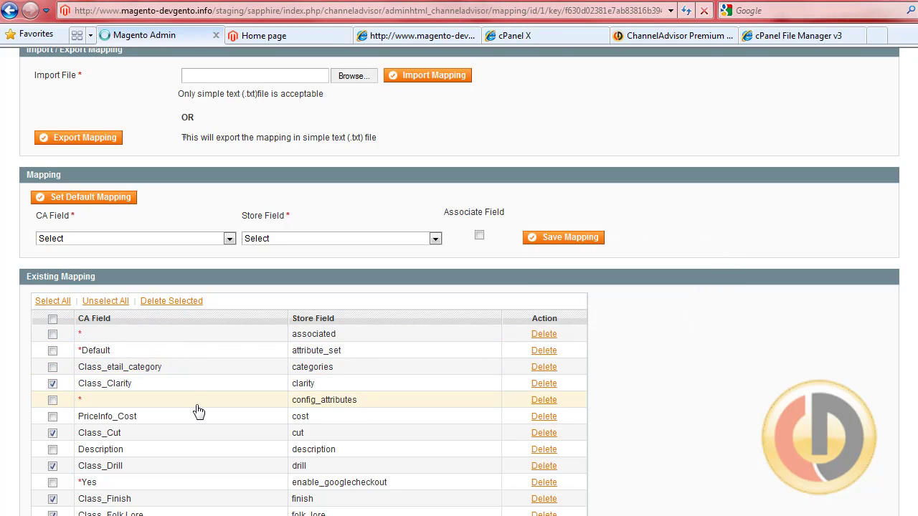
pyautogui.scroll(3, 203, 402)
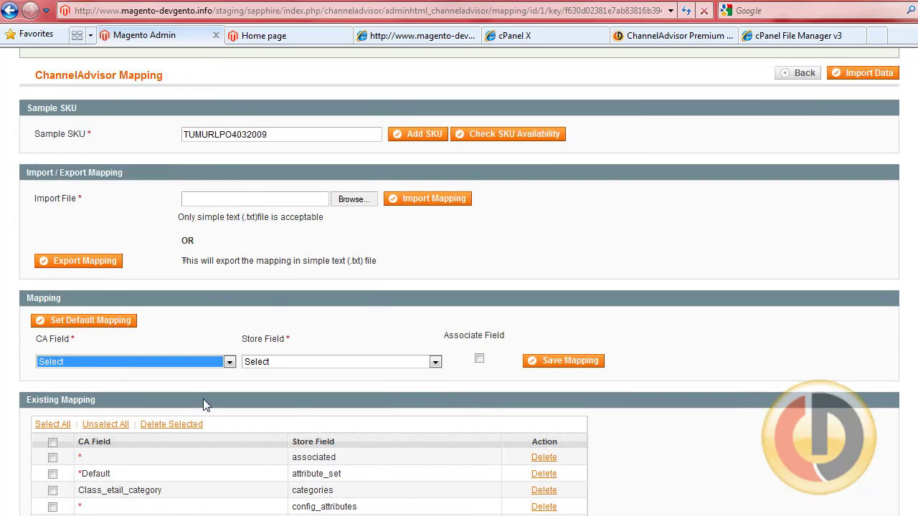
# - Open the data import page and start the import with the existing SKUs, checking the total during validation
pyautogui.click(863, 164)
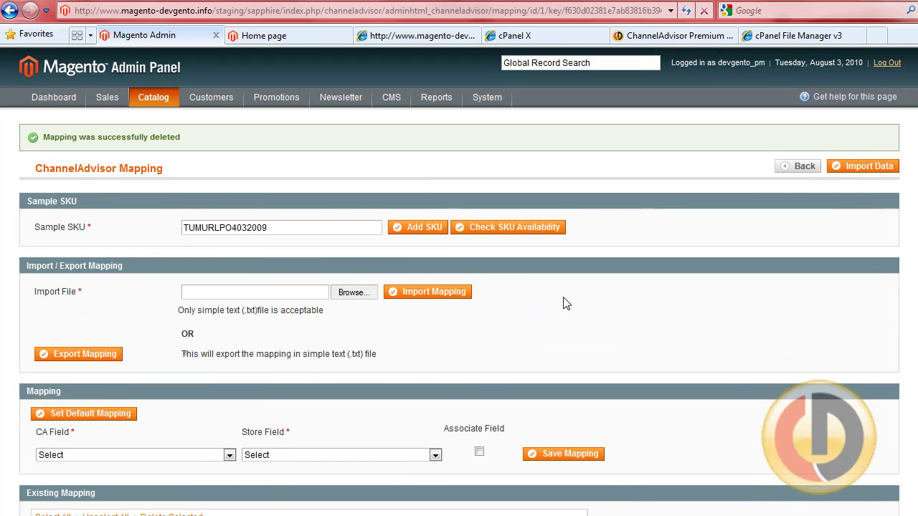
pyautogui.click(106, 237)
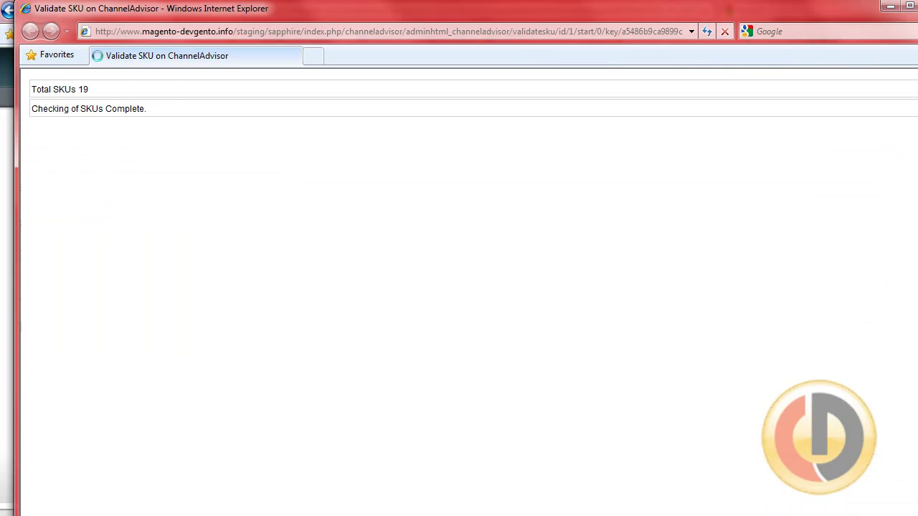
pyautogui.moveTo(32, 89); pyautogui.dragTo(109, 91)
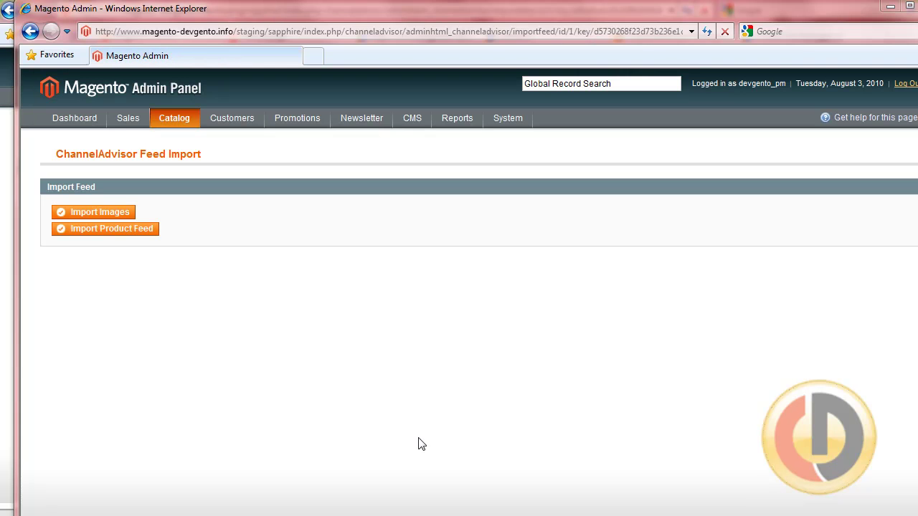
# - Import the product feed again with the reduced mapping, check the processed records and close the import windows
pyautogui.click(123, 236)
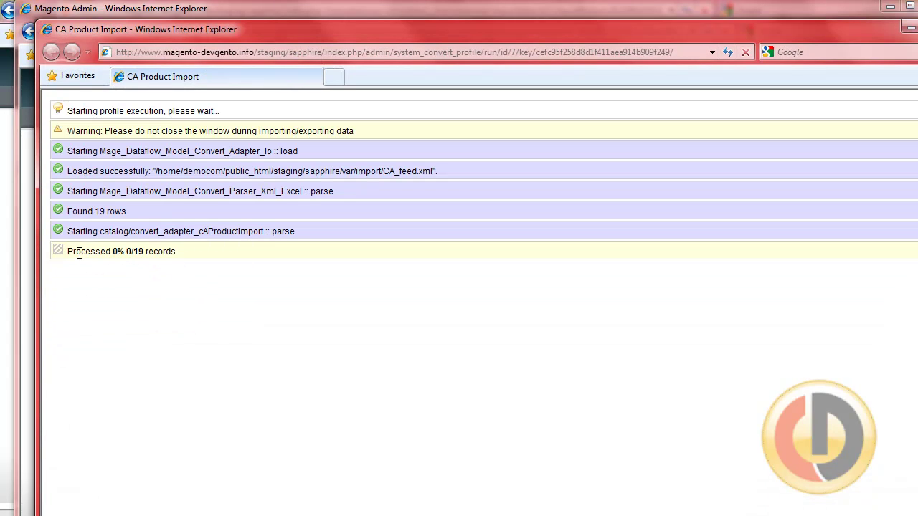
pyautogui.moveTo(79, 252); pyautogui.dragTo(198, 256)
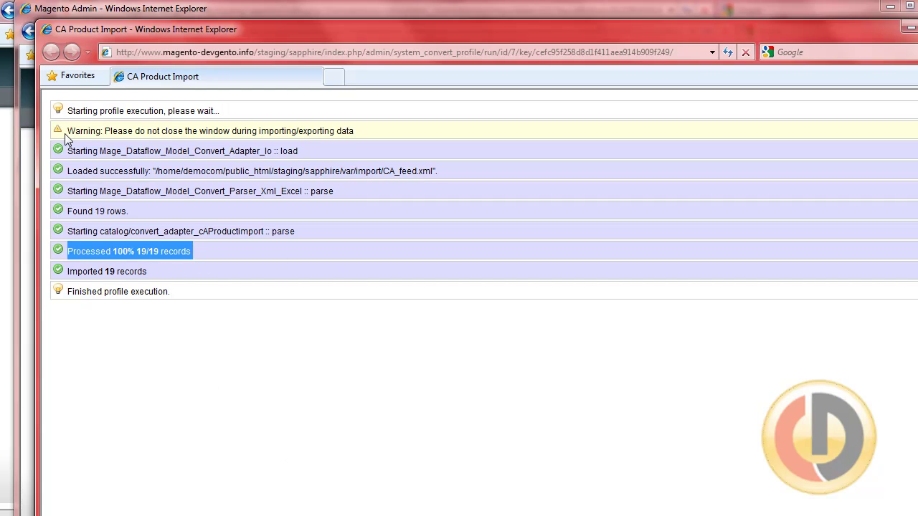
pyautogui.hotkey('alt', 'F4')
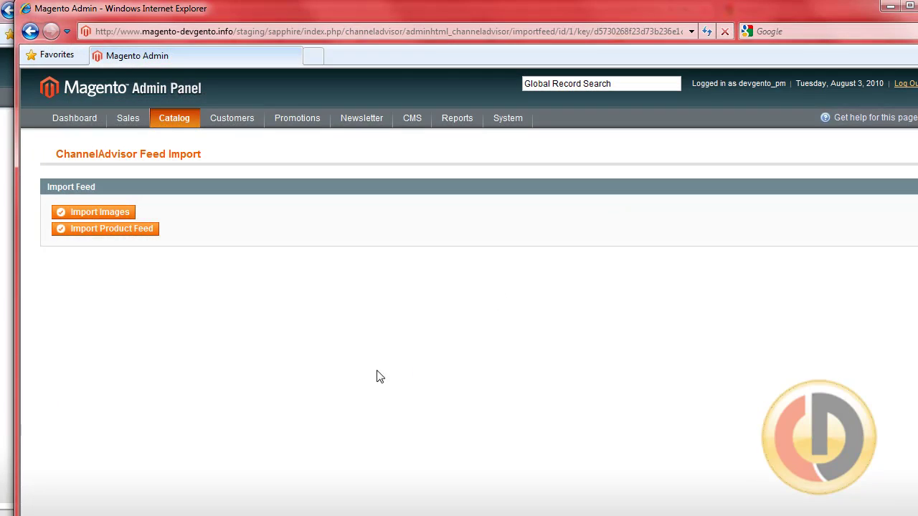
pyautogui.click(888, 7)
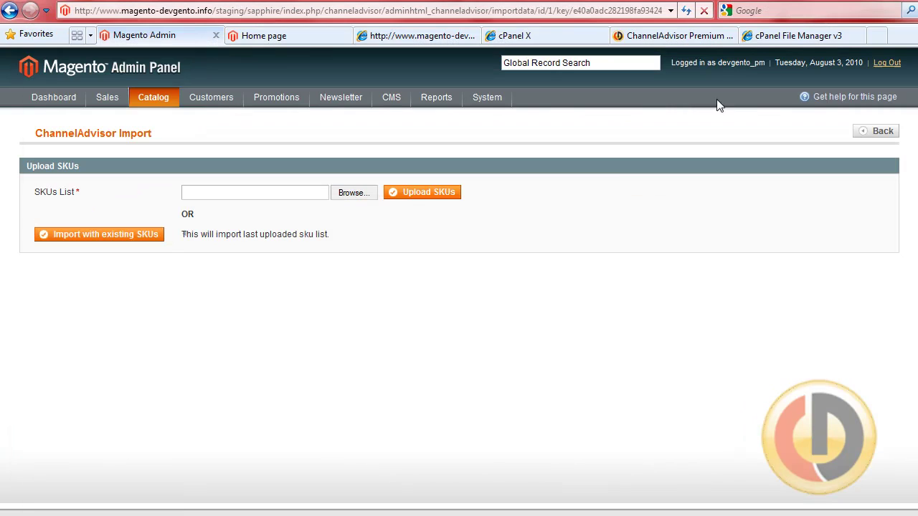
# - Look at the storefront home page and its store search field, and return to the ChannelAdvisor import page
pyautogui.click(283, 35)
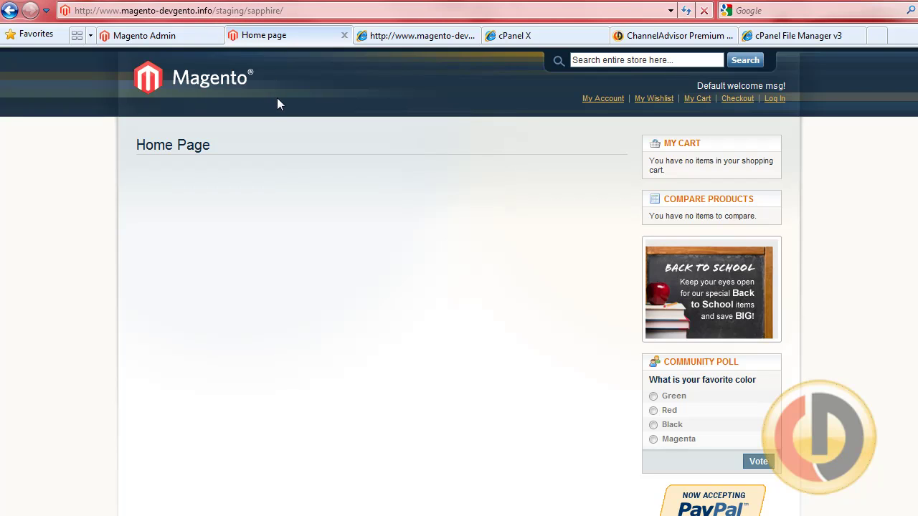
pyautogui.click(207, 82)
pyautogui.click(622, 61)
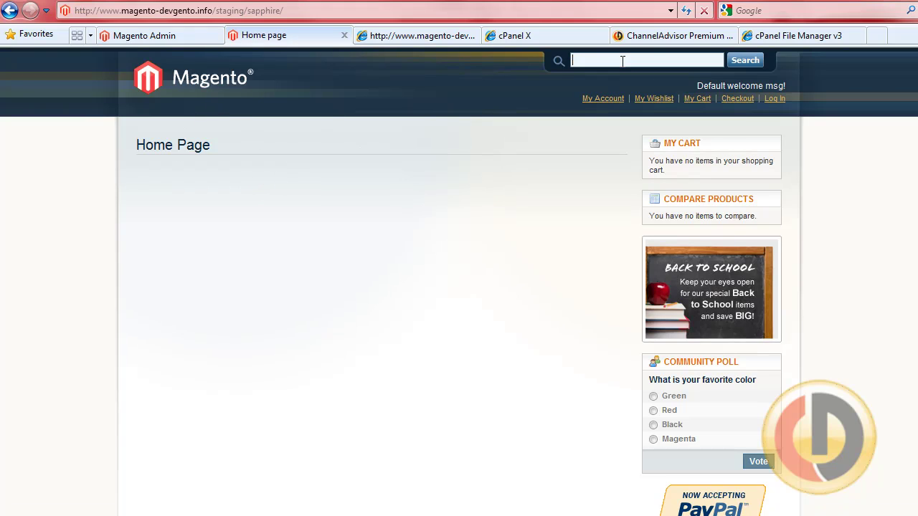
pyautogui.click(154, 36)
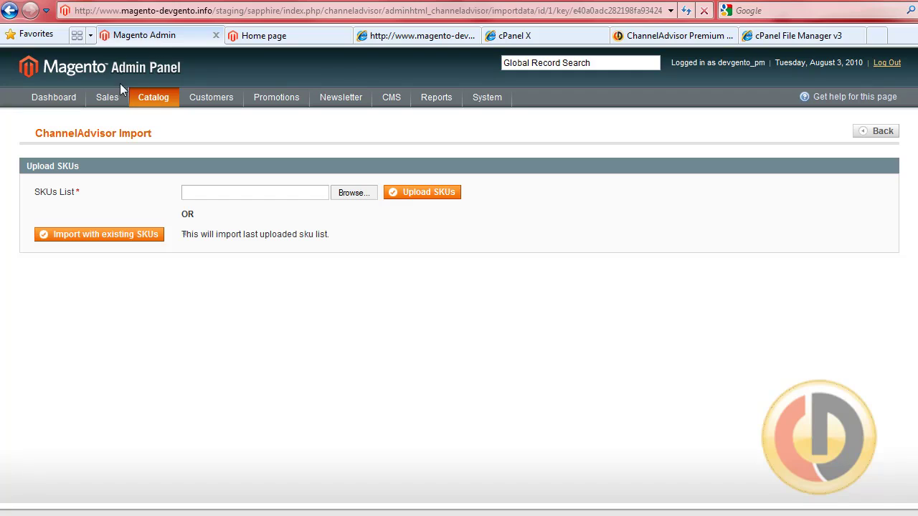
# - Open category management and set the Gemstone Beads by Type category to active
pyautogui.moveTo(164, 99)
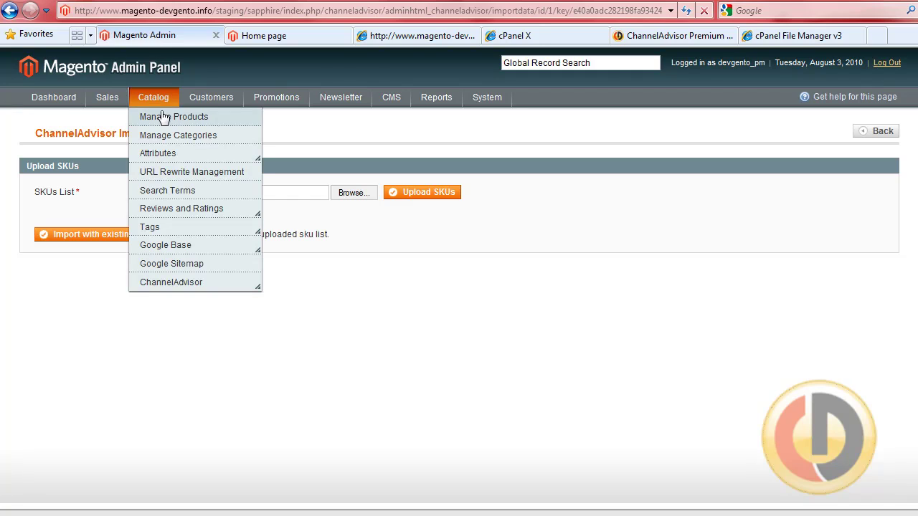
pyautogui.click(164, 143)
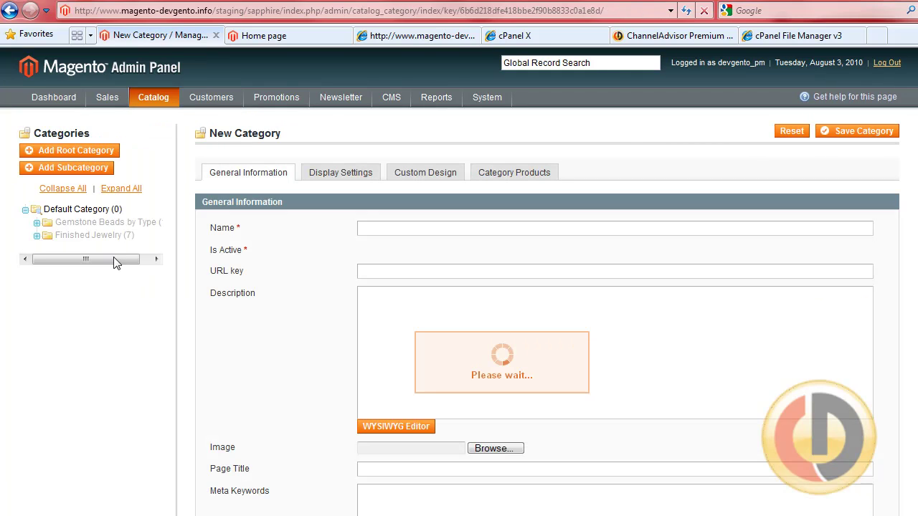
pyautogui.click(94, 224)
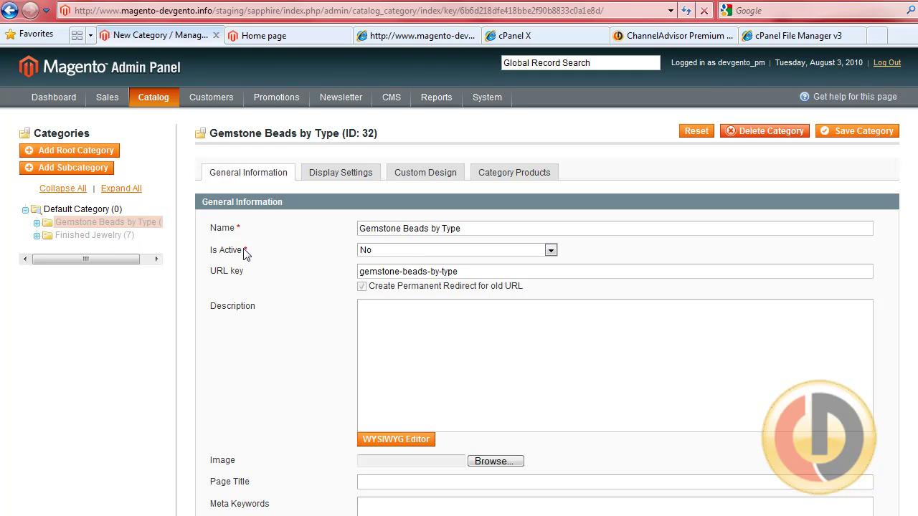
pyautogui.click(374, 252)
pyautogui.click(374, 263)
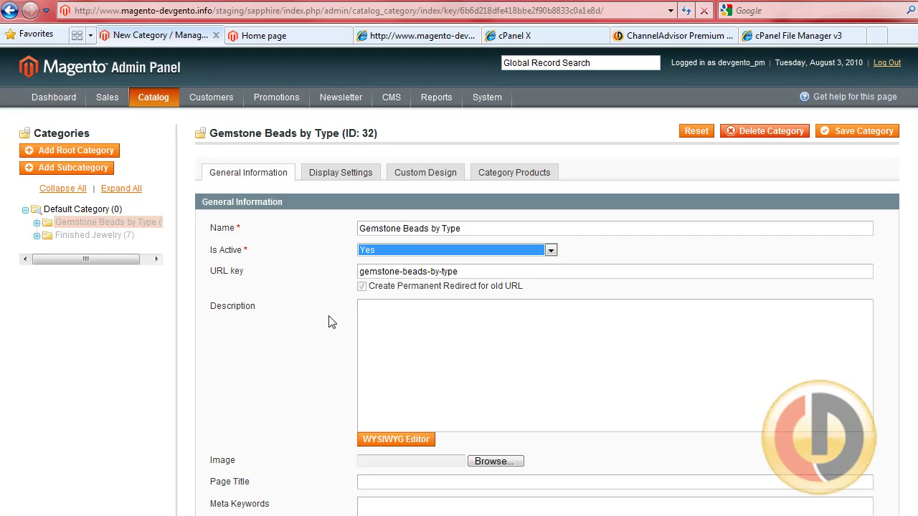
# - Look through the Gemstone Beads by Type category's general information and display settings, and save the category
pyautogui.scroll(-3, 429, 313)
pyautogui.click(431, 233)
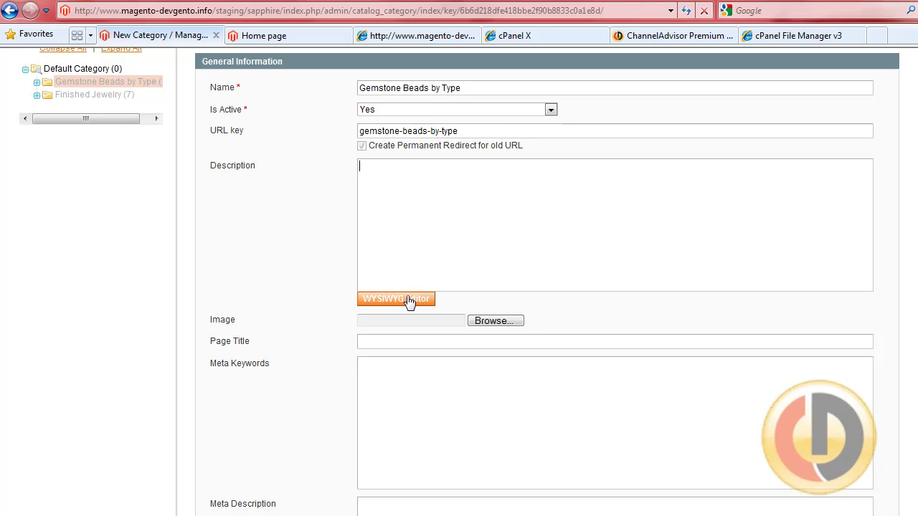
pyautogui.scroll(-2, 383, 308)
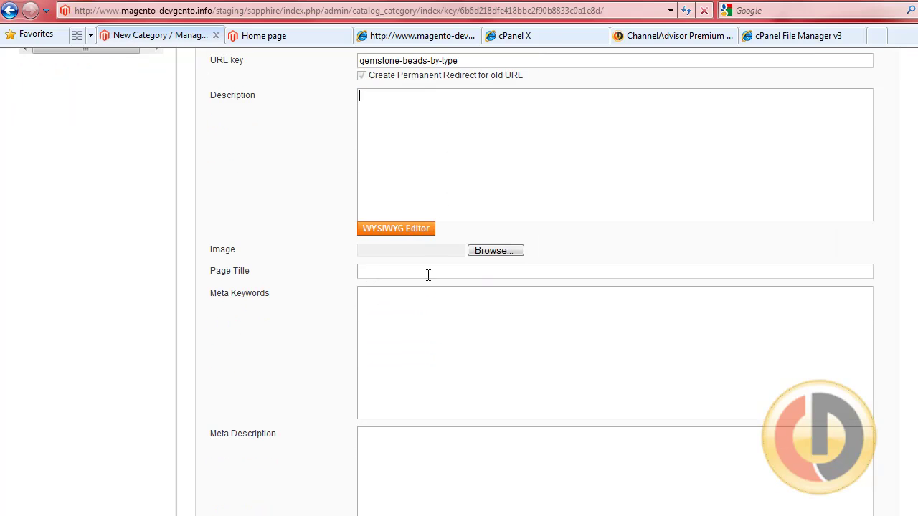
pyautogui.scroll(-4, 381, 310)
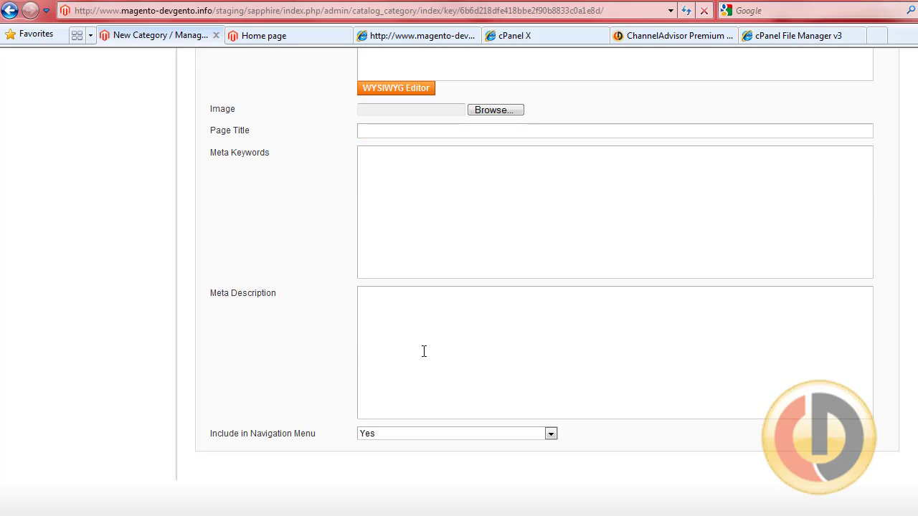
pyautogui.scroll(10, 424, 351)
pyautogui.click(394, 306)
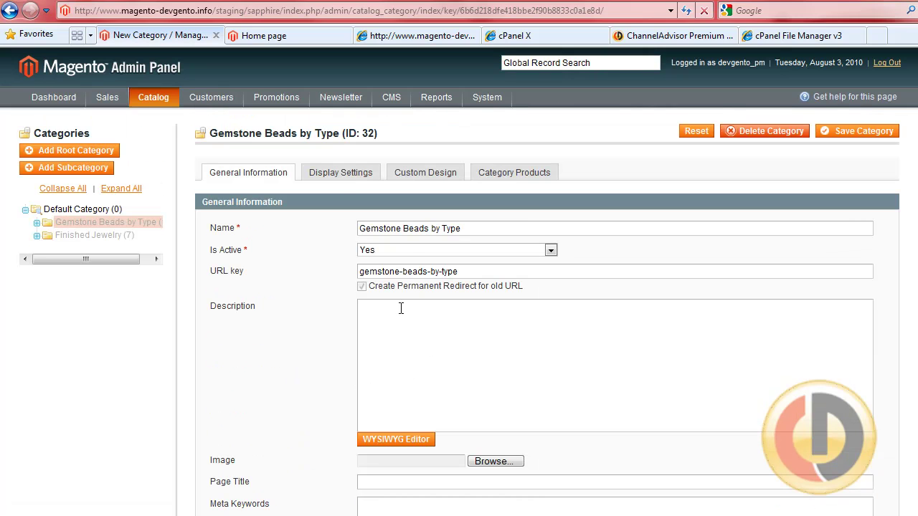
pyautogui.click(339, 172)
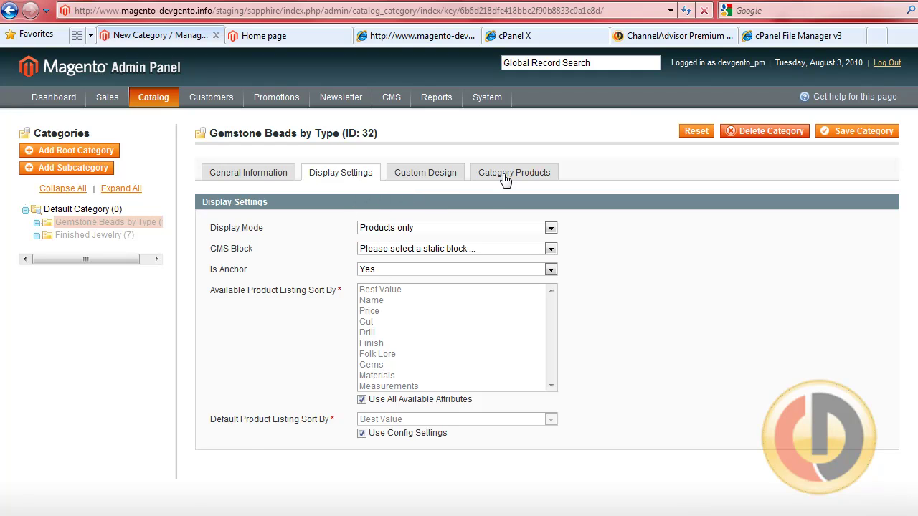
pyautogui.click(257, 174)
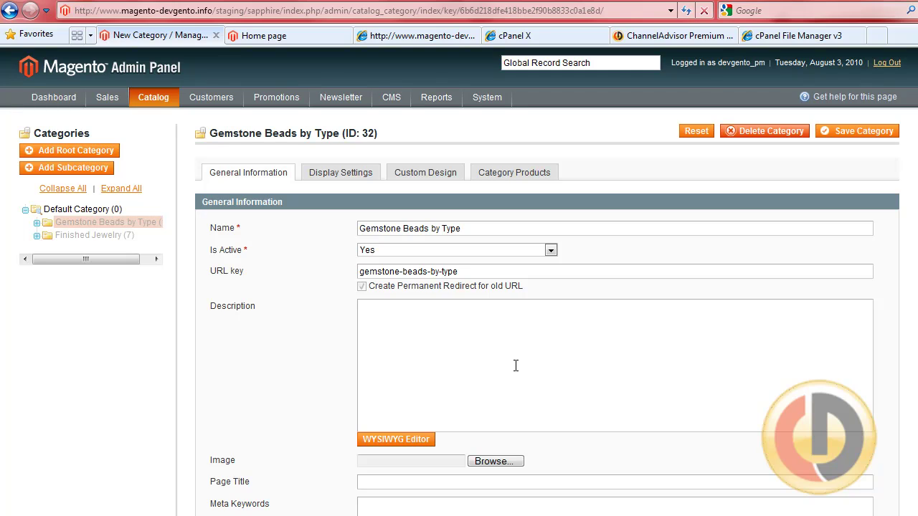
pyautogui.click(855, 132)
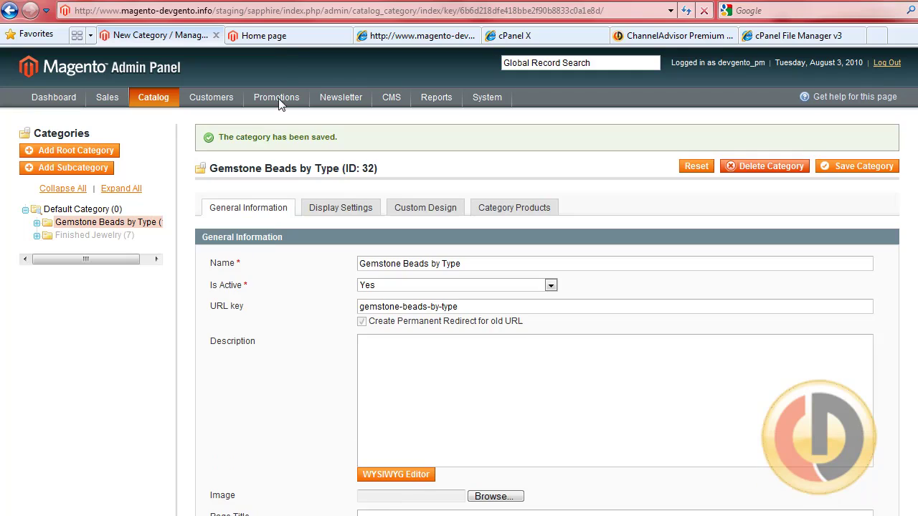
# - Open the Gemstone Beads by Type category on the storefront and look through its product listing
pyautogui.click(266, 40)
pyautogui.click(193, 86)
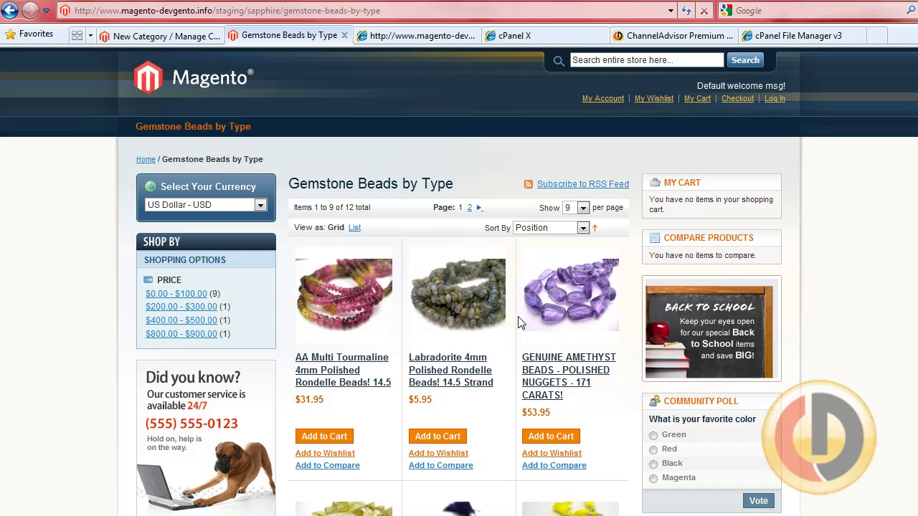
pyautogui.scroll(-4, 520, 323)
pyautogui.scroll(4, 462, 322)
# - Open the AA Multi Tourmaline 4mm rondelle beads product and examine its images, details and Clarity attribute
pyautogui.click(341, 311)
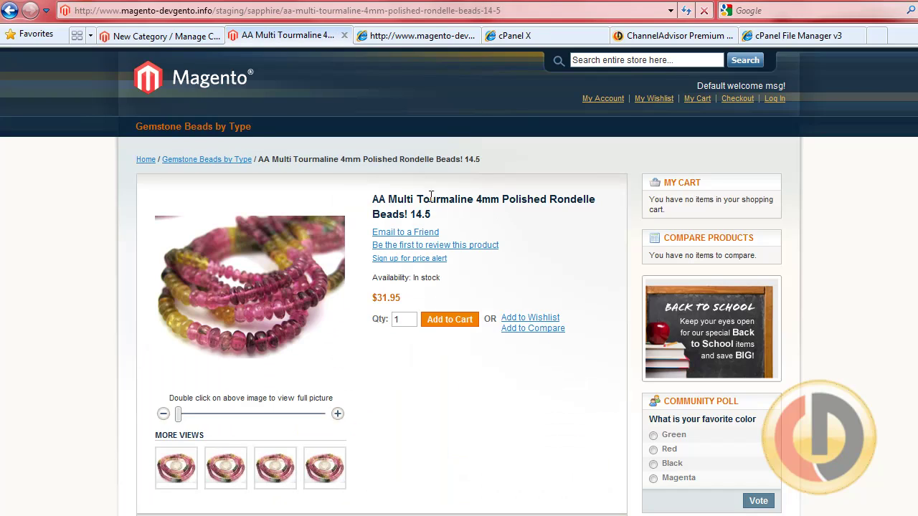
pyautogui.scroll(-2, 391, 316)
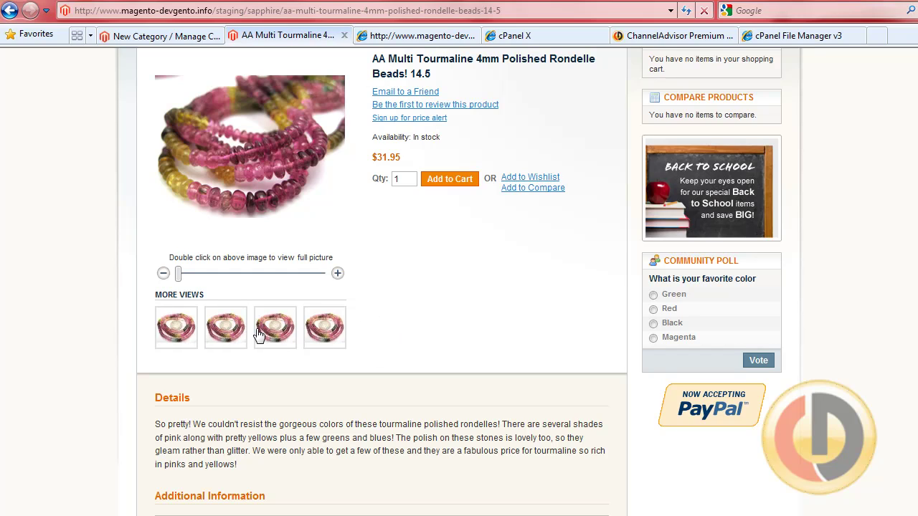
pyautogui.scroll(-3, 319, 330)
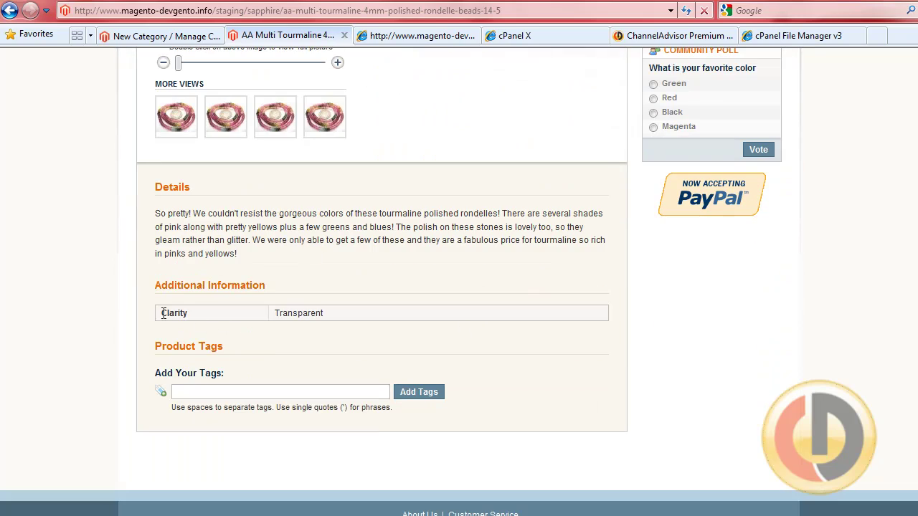
pyautogui.moveTo(163, 314); pyautogui.dragTo(310, 319)
pyautogui.click(332, 317)
pyautogui.scroll(5, 435, 309)
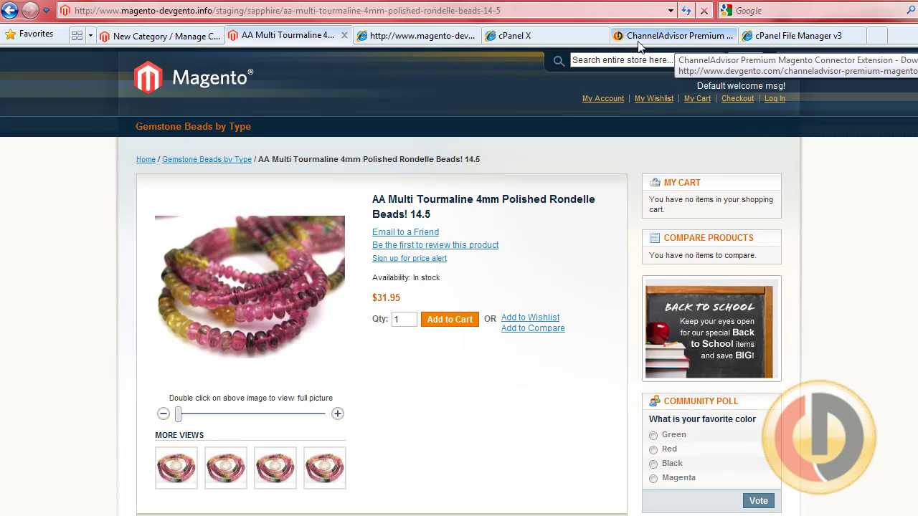
# - Open the product management list in the admin panel and examine the imported products and their quantities
pyautogui.click(175, 39)
pyautogui.moveTo(153, 100)
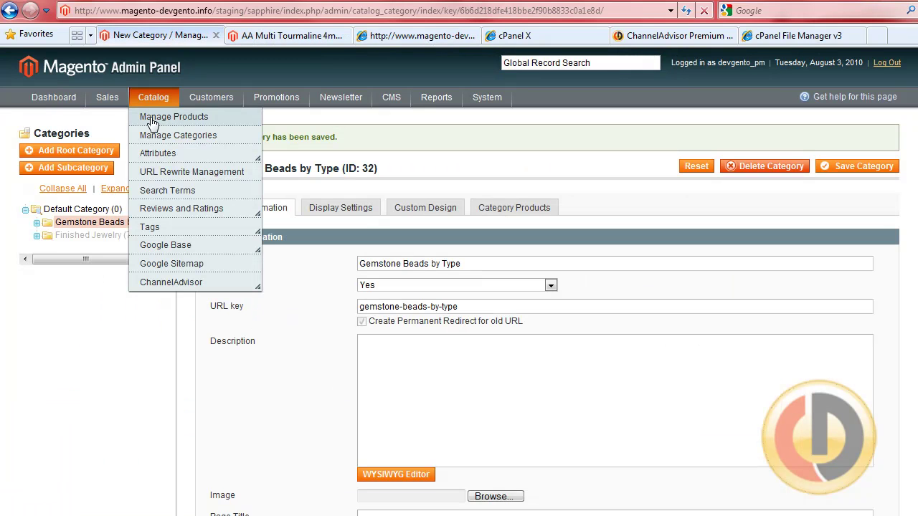
pyautogui.click(173, 116)
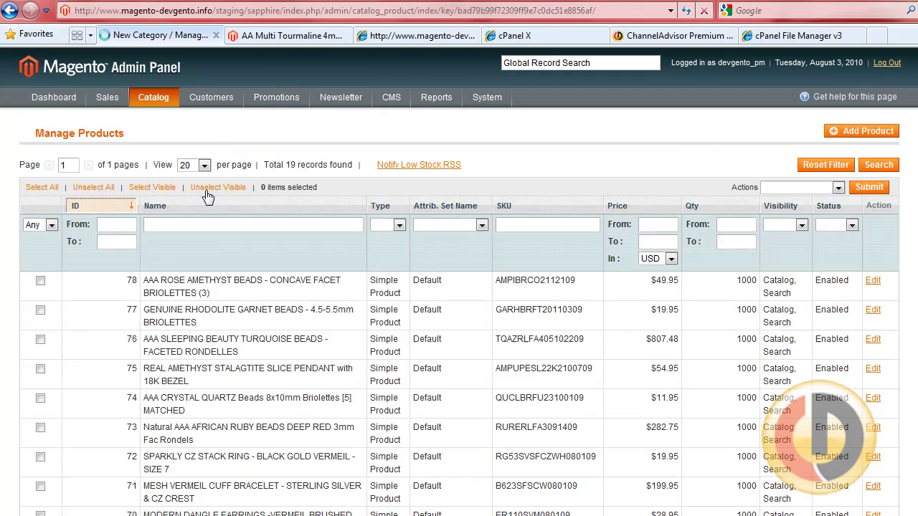
pyautogui.scroll(-2, 241, 248)
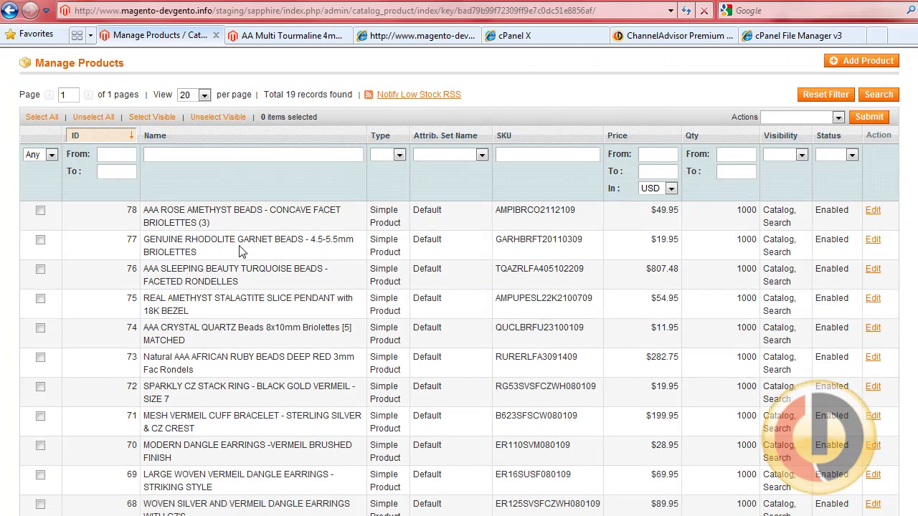
pyautogui.scroll(-2, 241, 251)
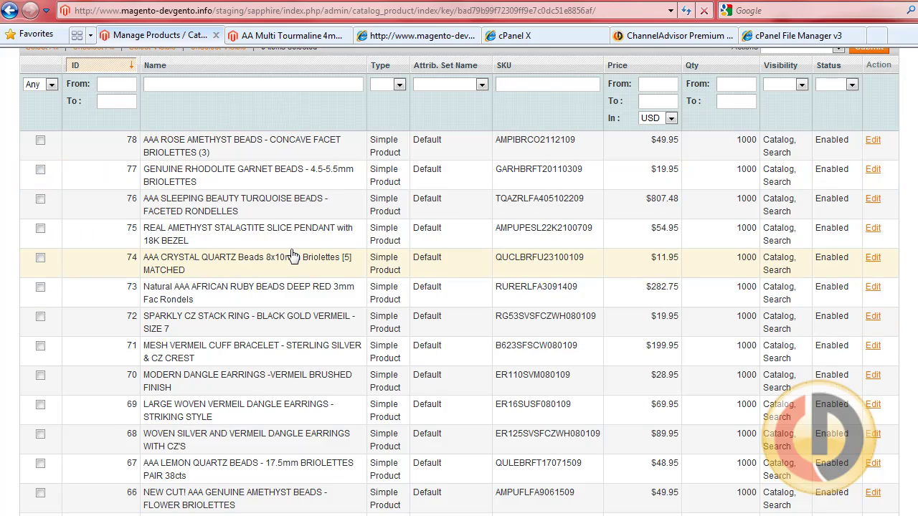
pyautogui.scroll(3, 291, 249)
pyautogui.scroll(-1, 369, 322)
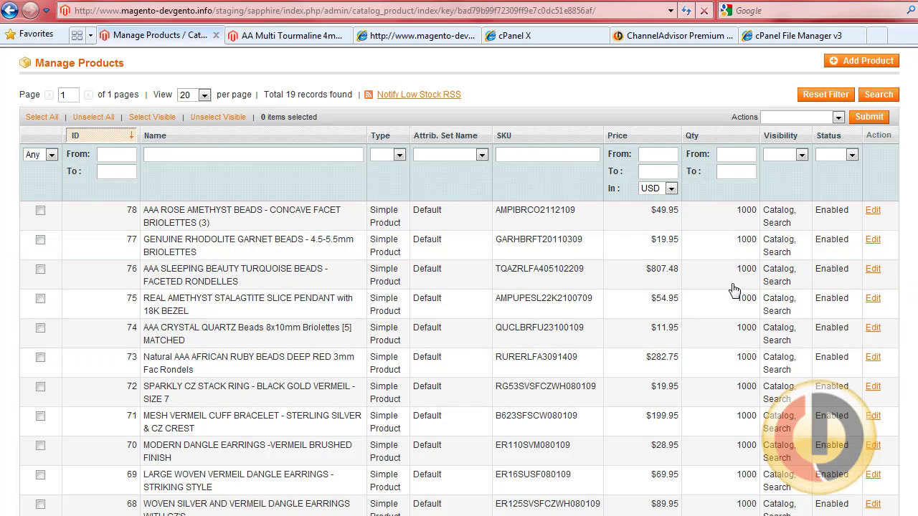
# - Run the stock import script ca_stock_import.php from its browser page
pyautogui.click(422, 38)
pyautogui.click(339, 11)
pyautogui.click(380, 10)
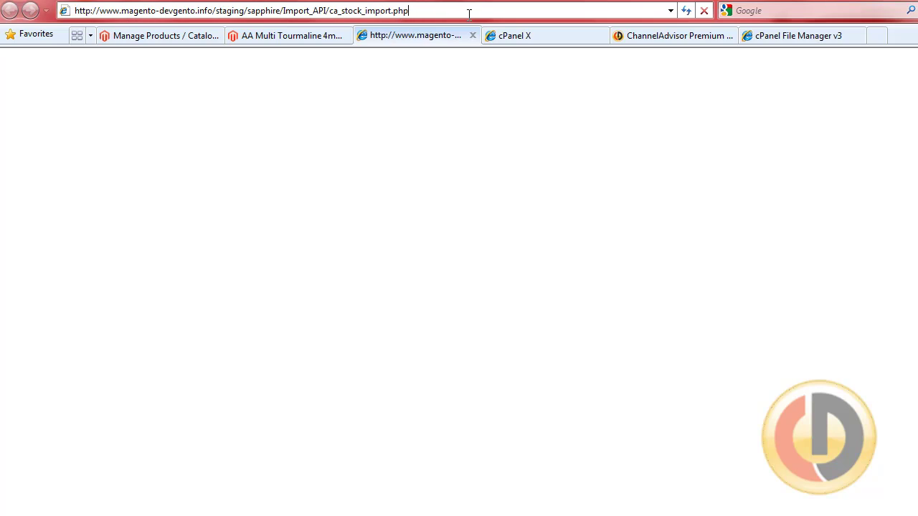
pyautogui.press('Return')
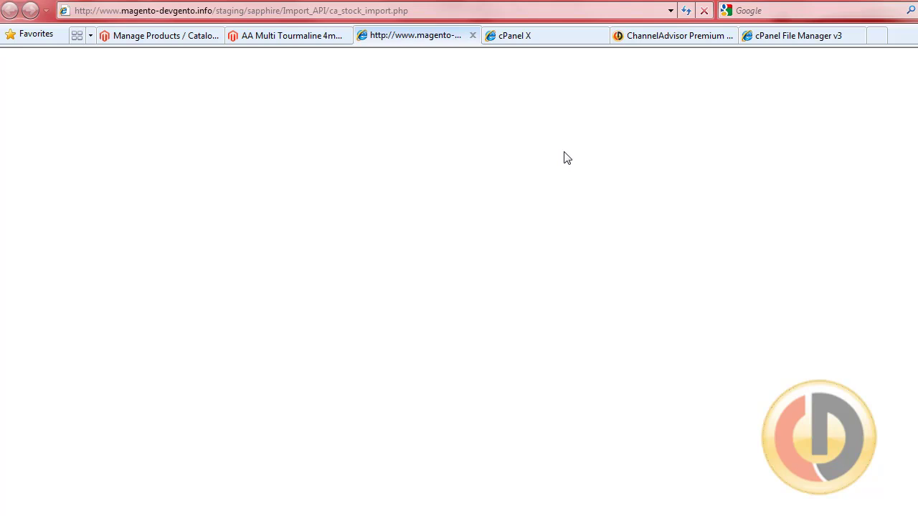
# - Reload the admin product list to check the stock quantities, and glance at the storefront product page
pyautogui.click(195, 37)
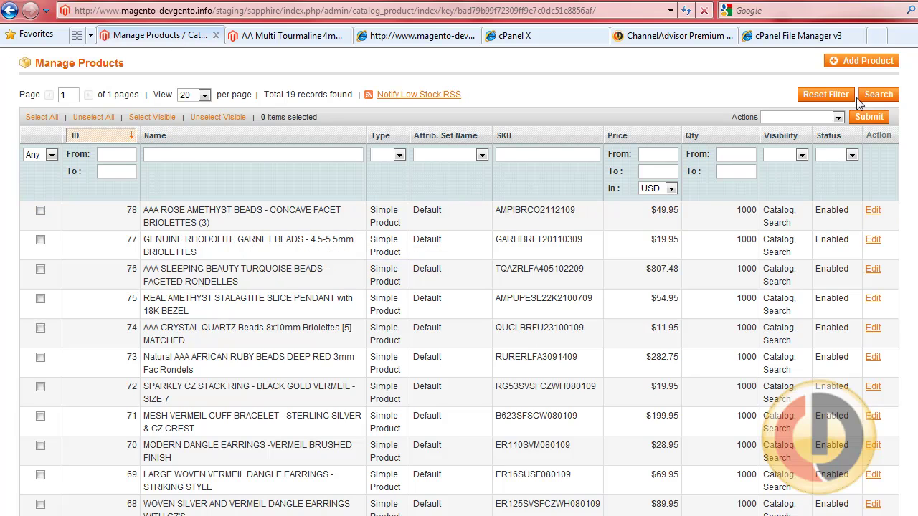
pyautogui.click(825, 95)
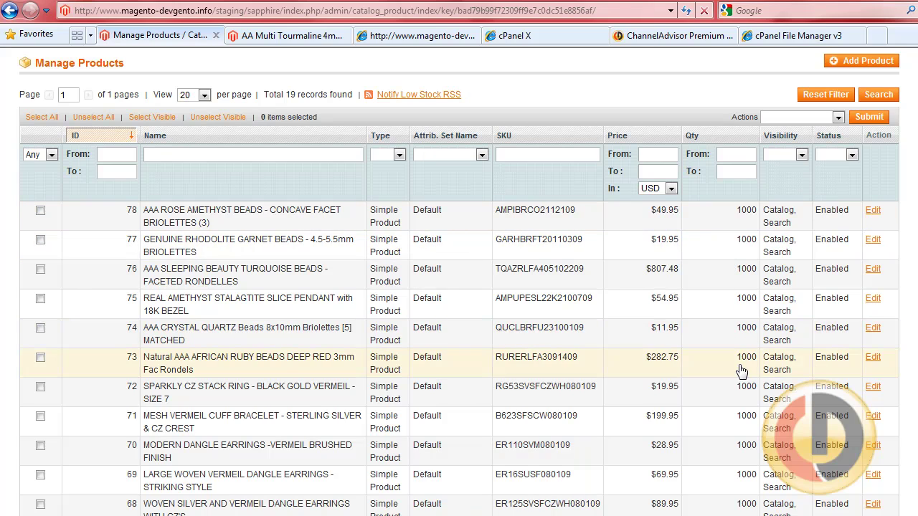
pyautogui.click(822, 97)
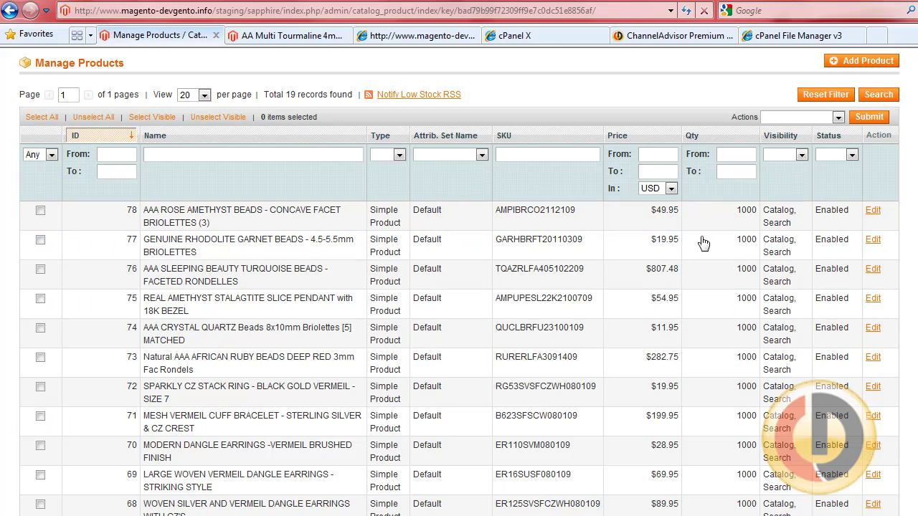
pyautogui.click(261, 43)
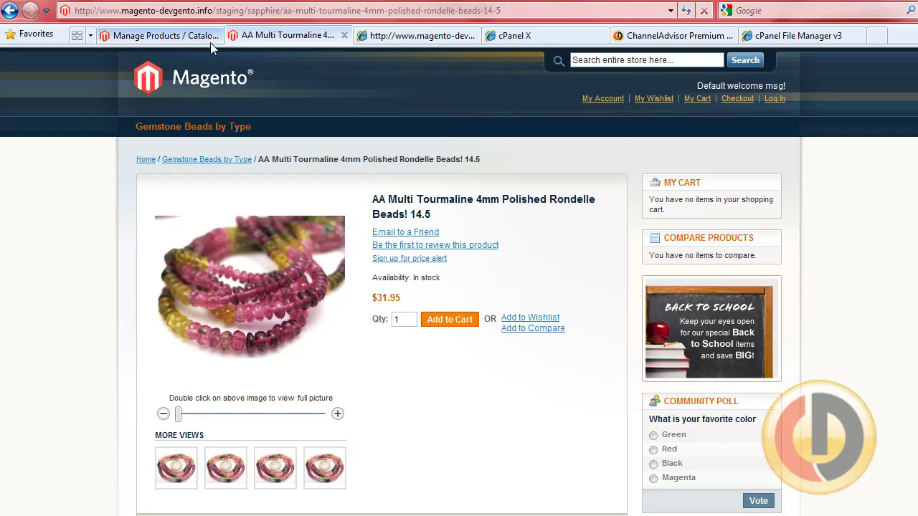
pyautogui.click(171, 35)
# - Open the ChannelAdvisor stock mapping, choose QuantityInfo_Total for the store field qty and look over the other quantity options
pyautogui.scroll(2, 163, 92)
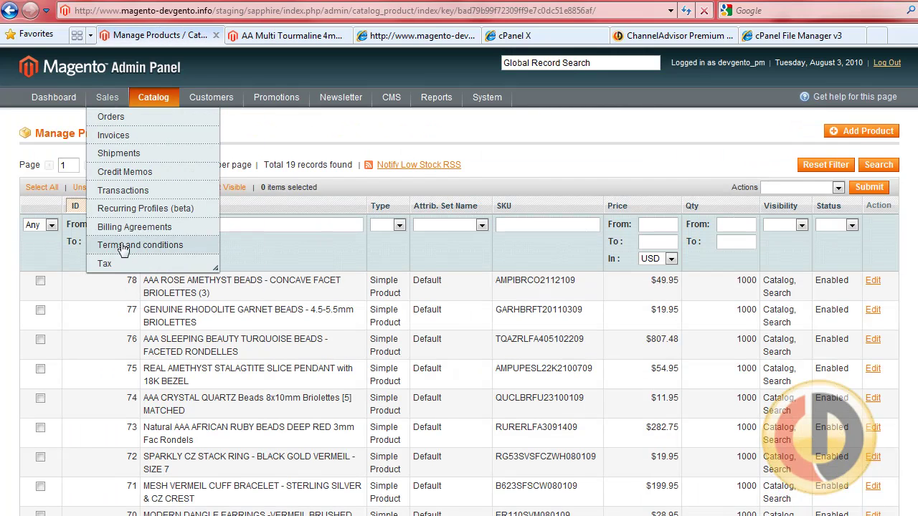
pyautogui.moveTo(147, 98)
pyautogui.moveTo(168, 282)
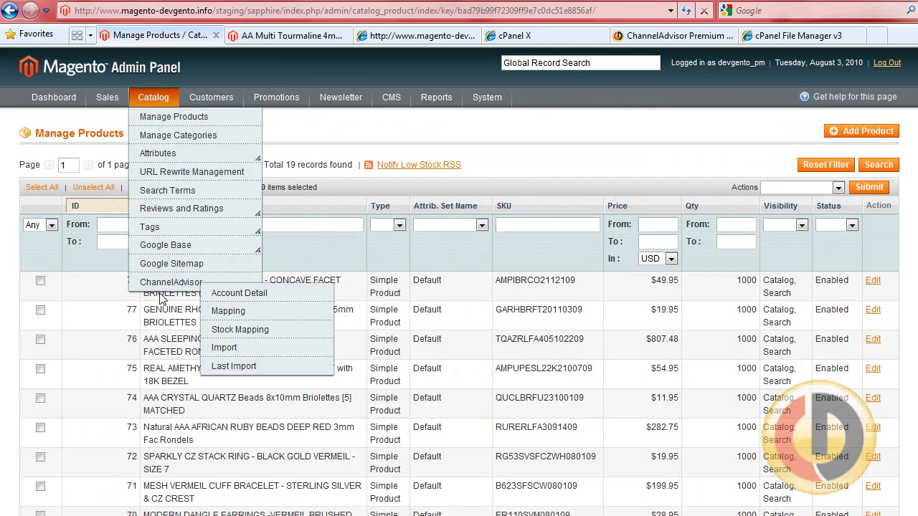
pyautogui.click(240, 330)
pyautogui.click(228, 216)
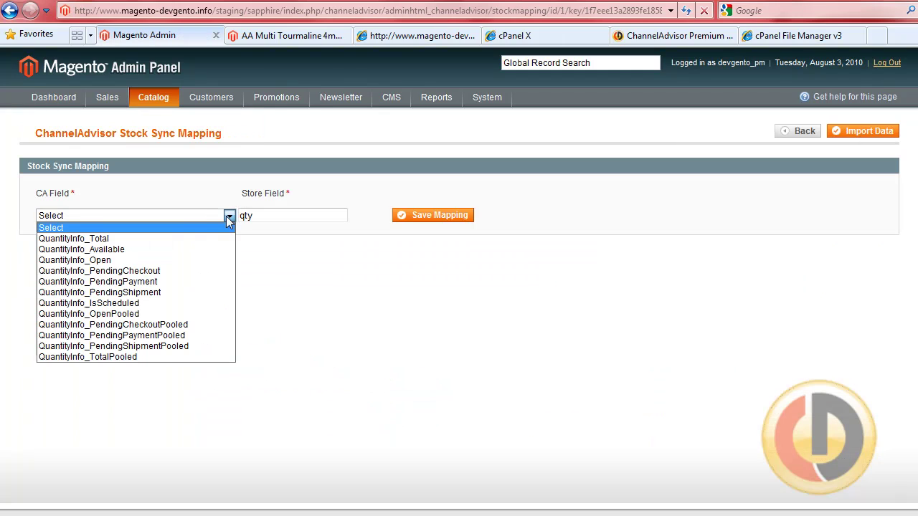
pyautogui.click(108, 238)
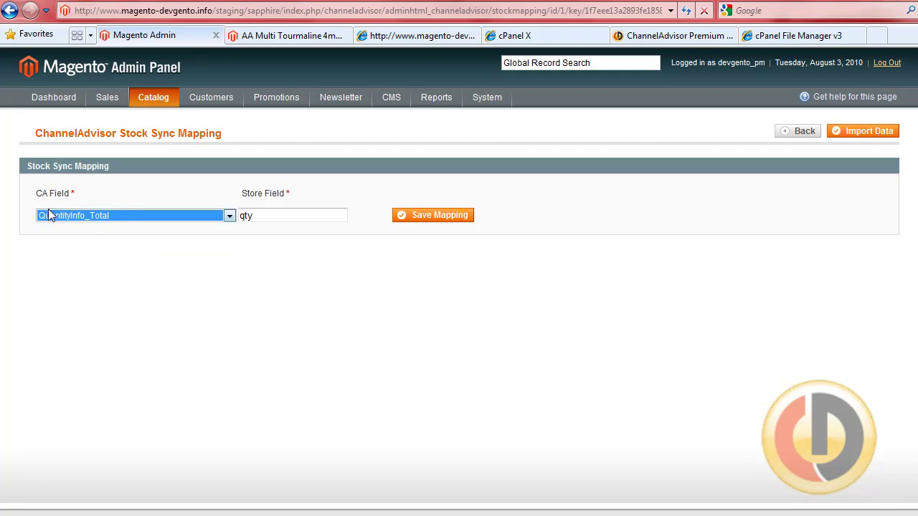
pyautogui.click(81, 215)
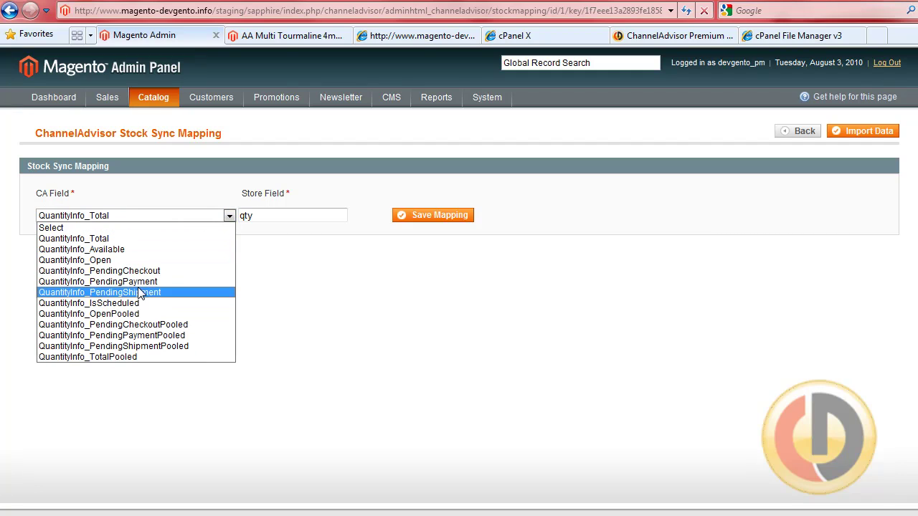
pyautogui.click(329, 252)
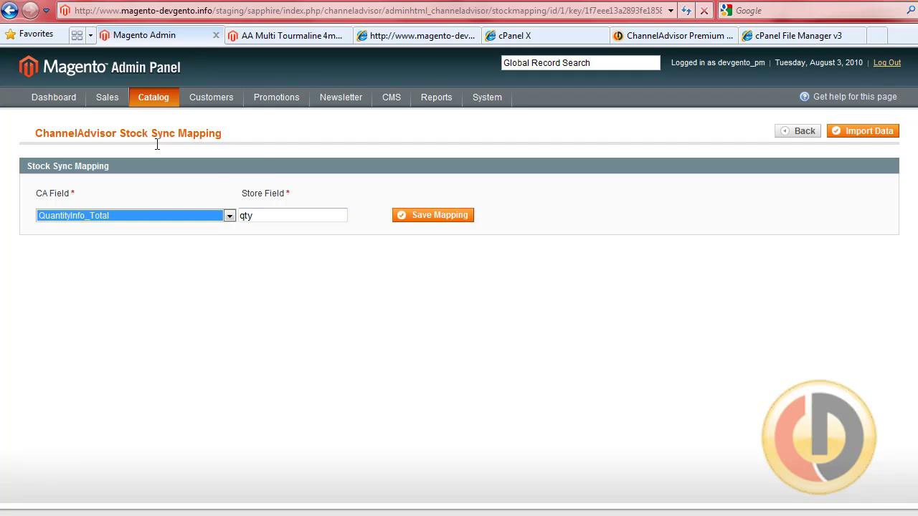
# - Check the quantities in the product list again and select the ca_stock_import.php address on the script's page
pyautogui.moveTo(155, 101)
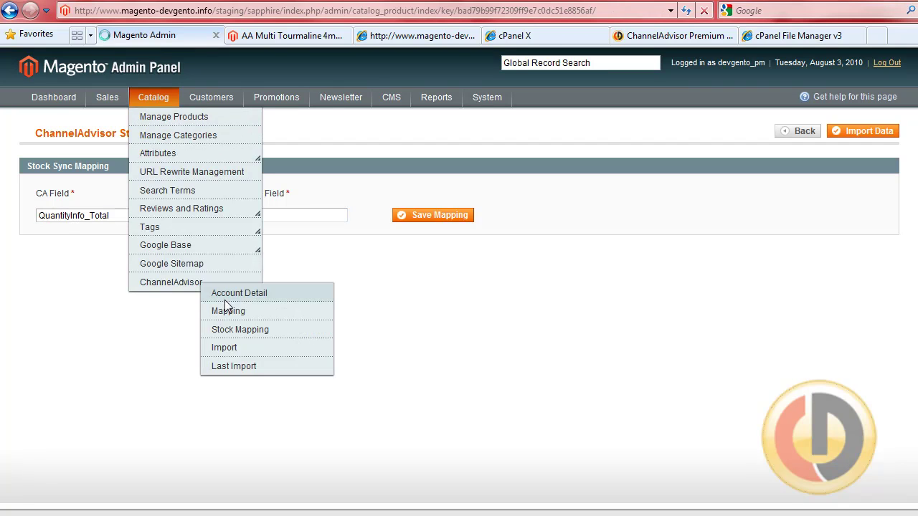
pyautogui.scroll(-2, 715, 278)
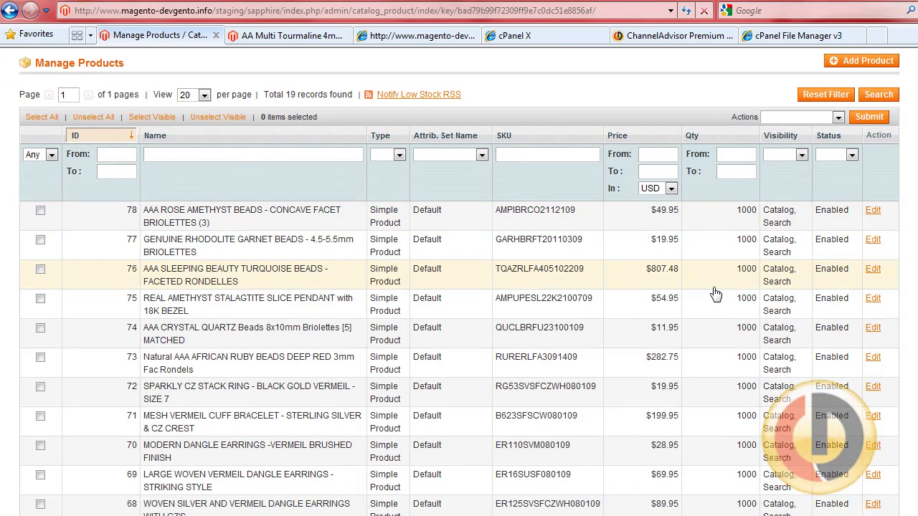
pyautogui.click(422, 37)
pyautogui.click(443, 15)
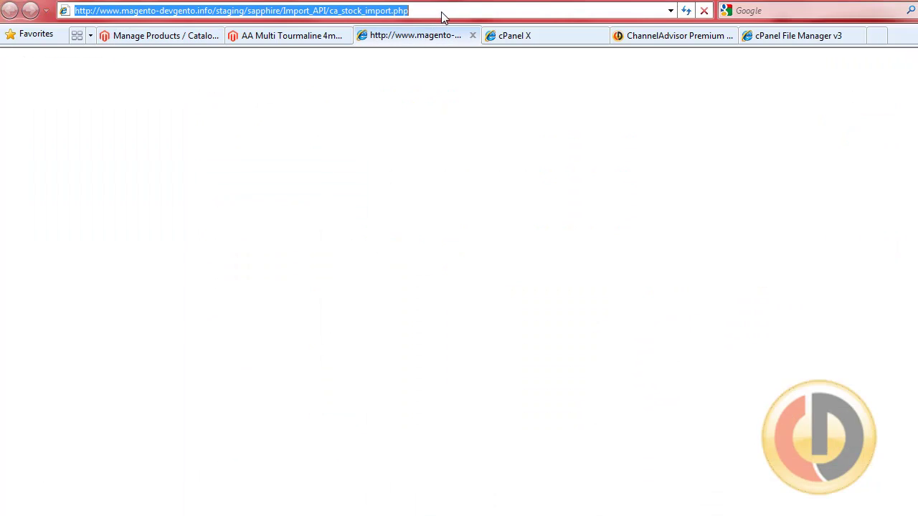